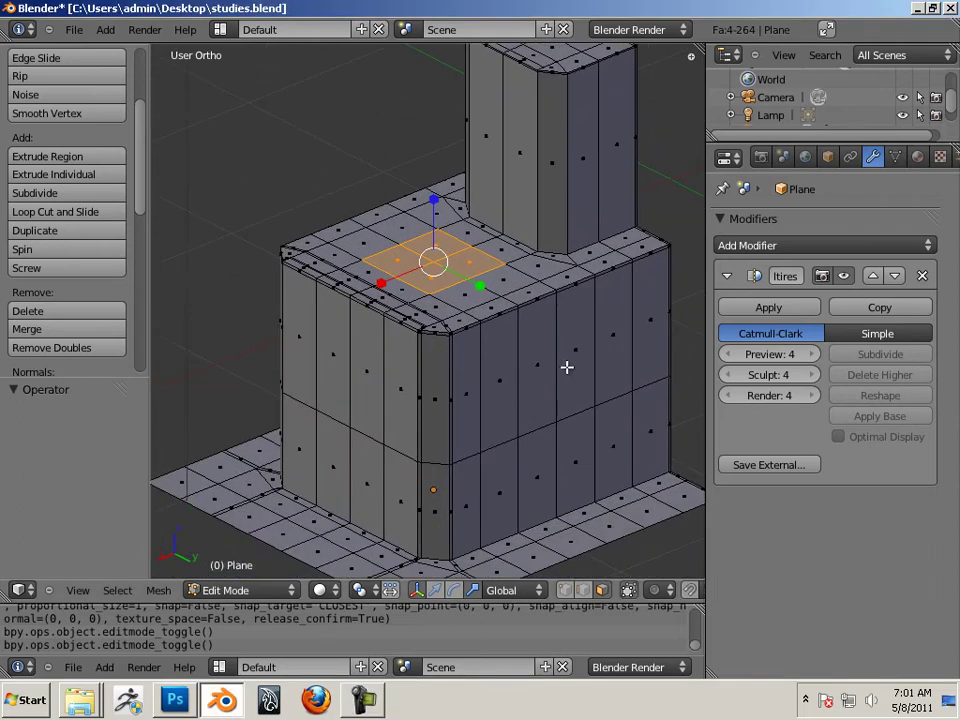
- Toggle the stepped block between Edit and Object Mode while orbiting to inspect its level-4 Multires smoothing
key("Tab")
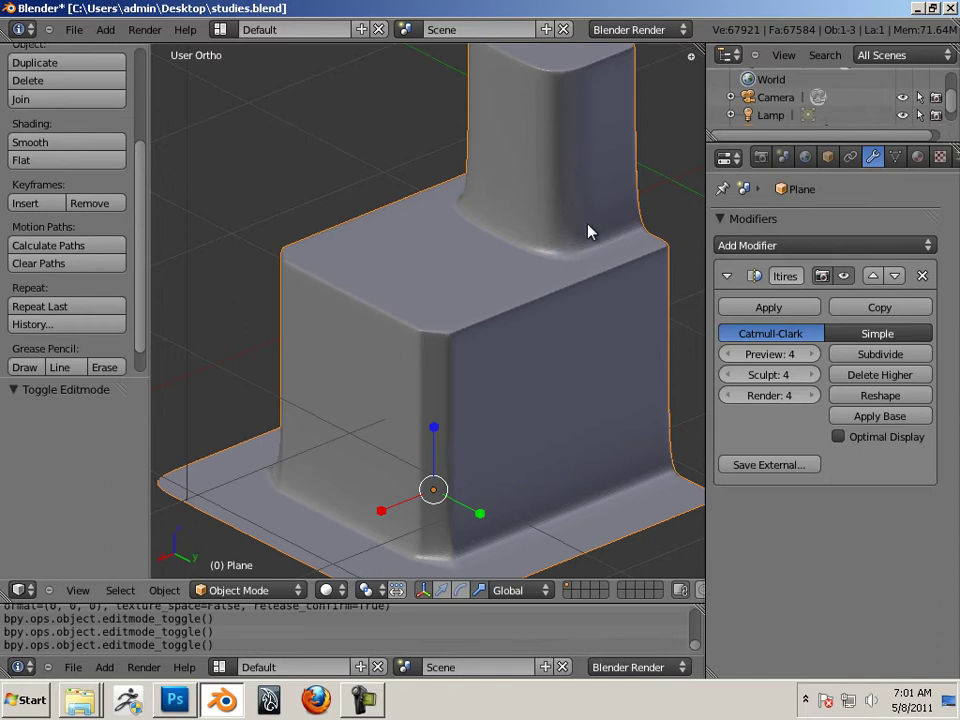
middle_click_drag(583, 240, 350, 396)
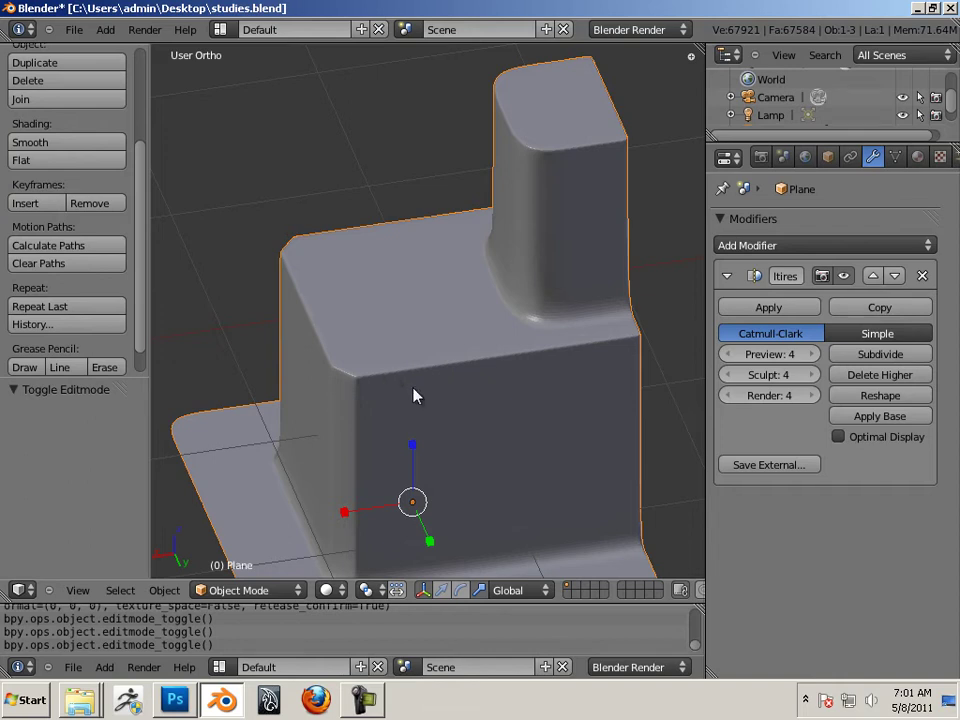
key("Tab")
key("Tab")
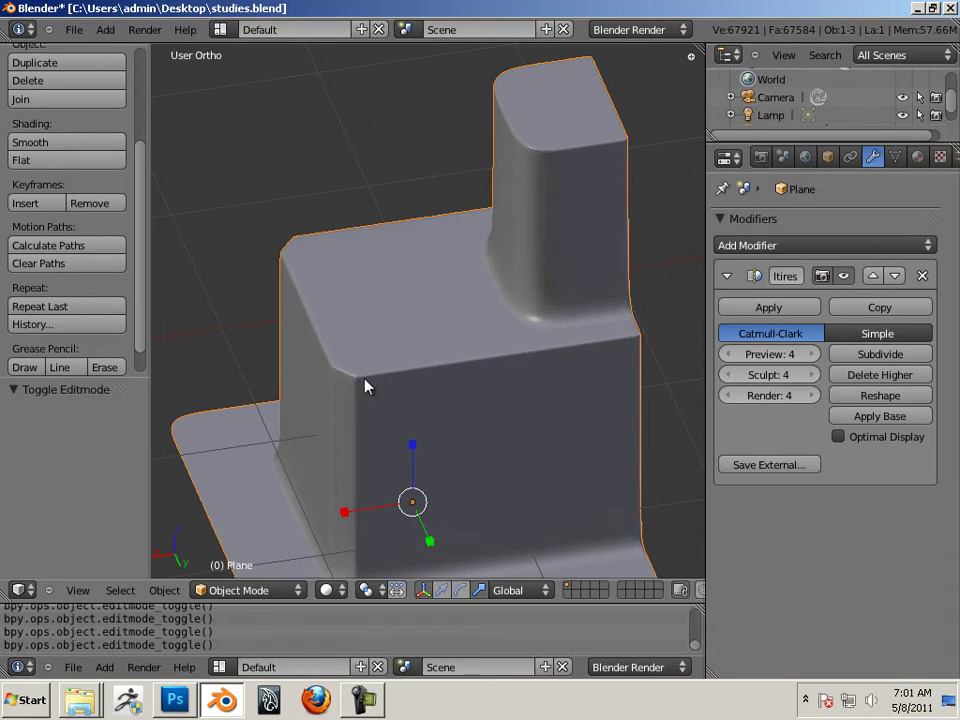
middle_click_drag(388, 371, 360, 317)
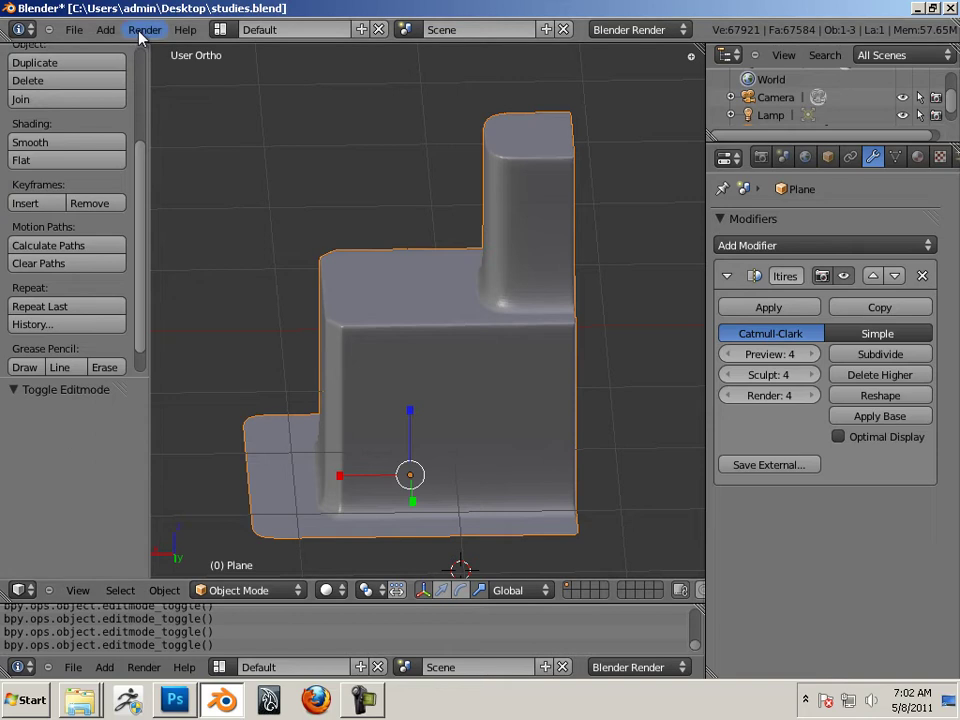
- Add a new cube mesh to the scene from the Add menu
left_click(101, 30)
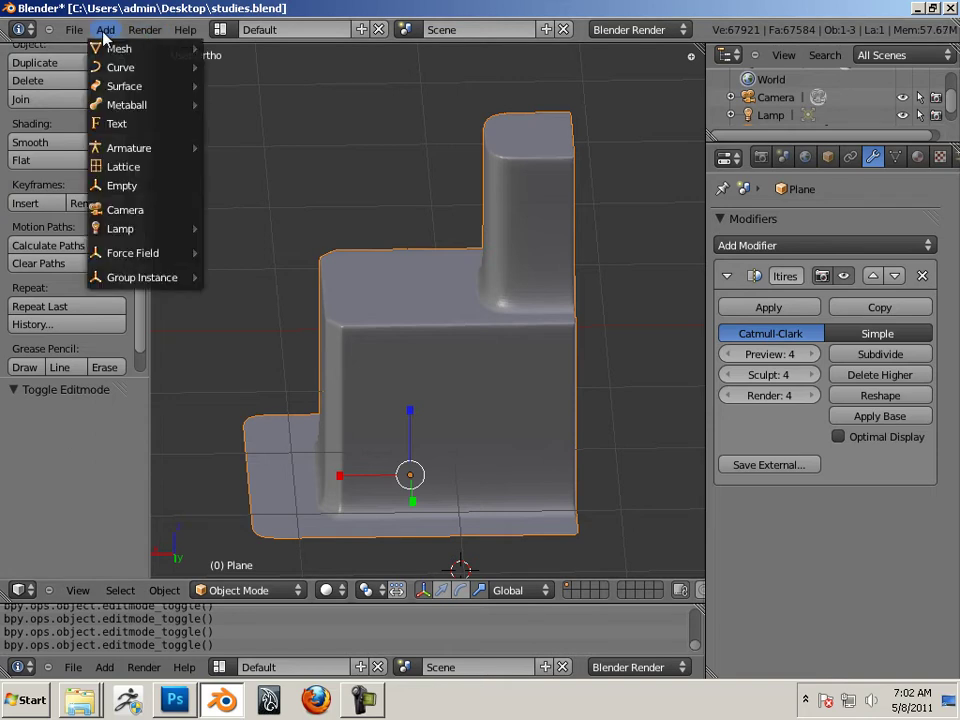
mouse_move(108, 52)
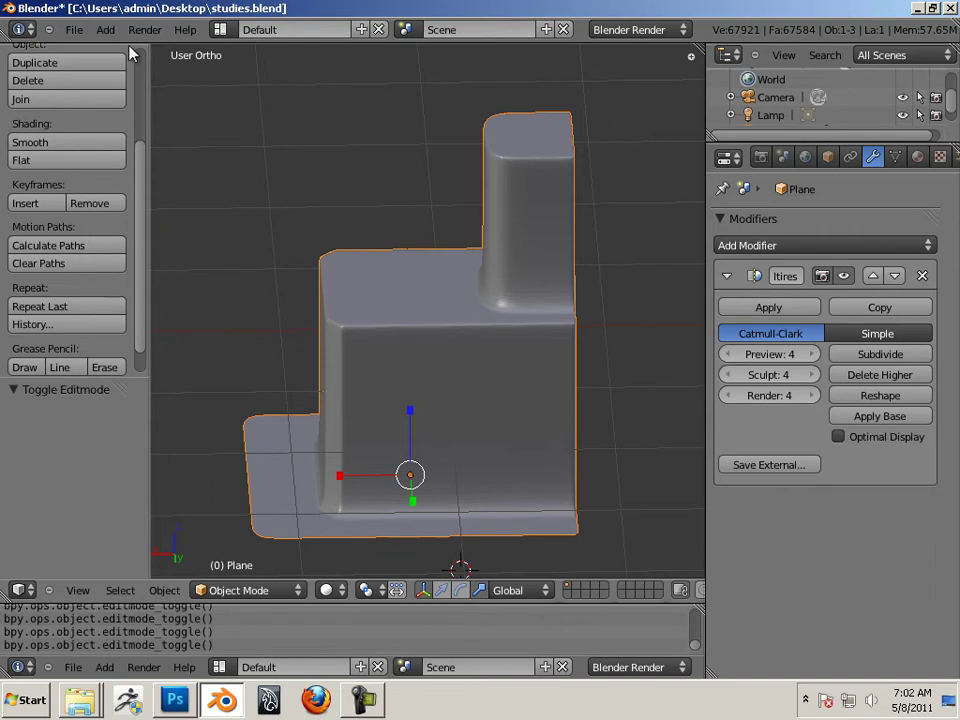
key("Tab")
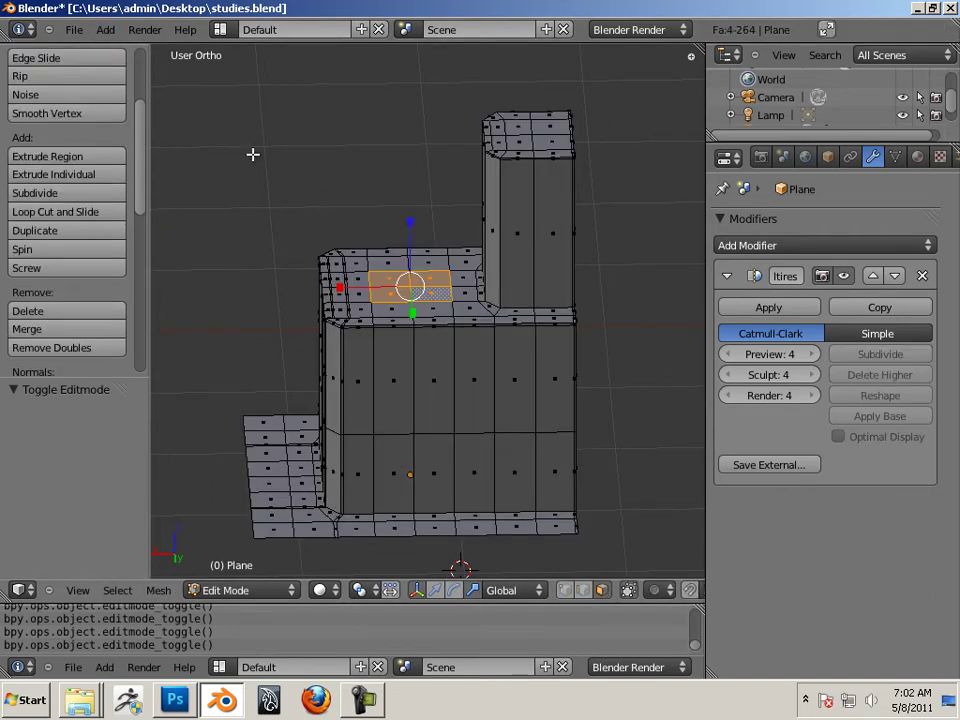
key("Tab")
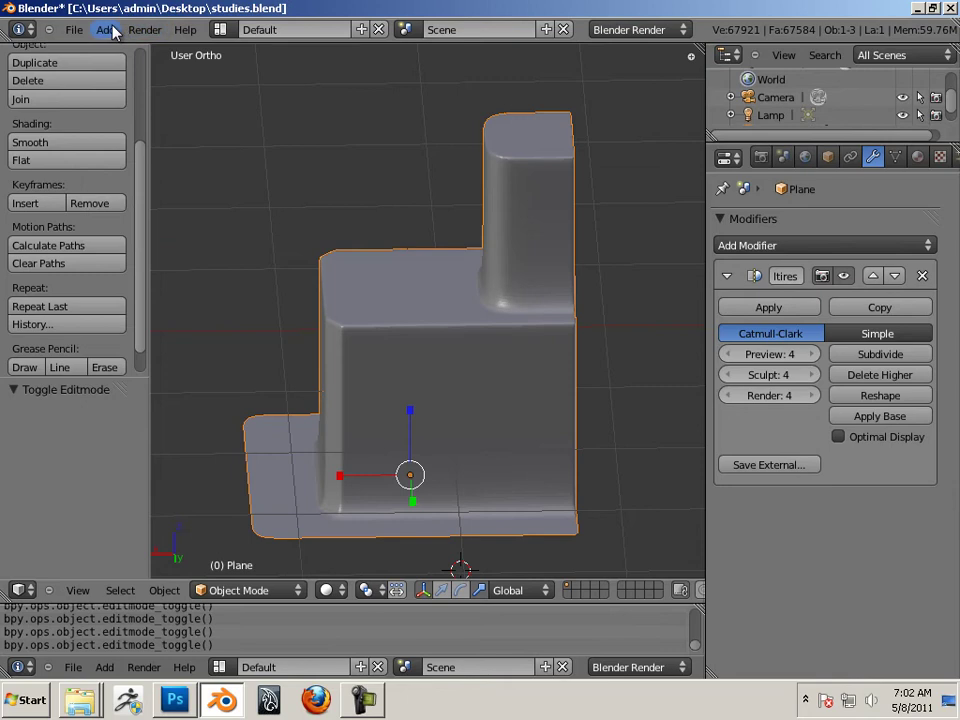
left_click(110, 30)
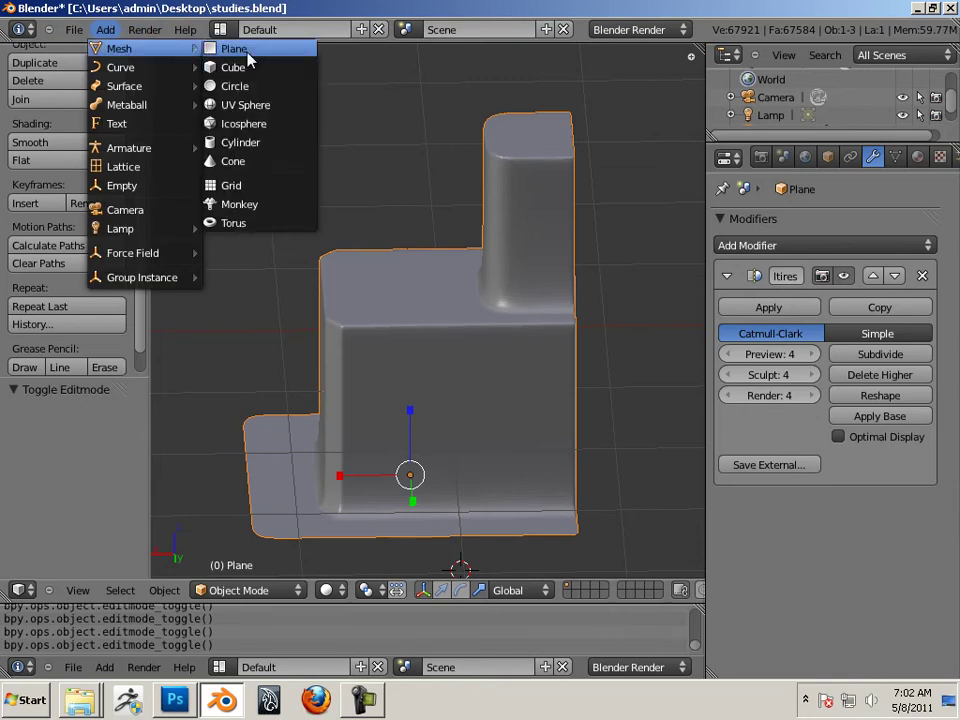
left_click(233, 67)
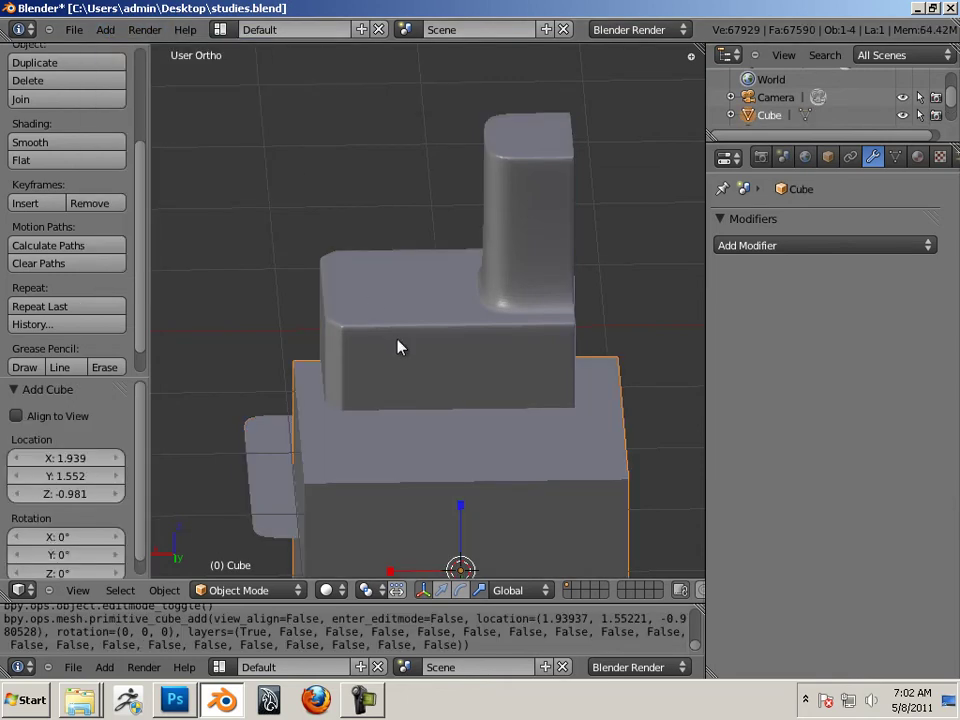
- Give the cube a Multiresolution modifier, subdivide it twice to level 2, and apply it
scroll(505, 395, "down", 3)
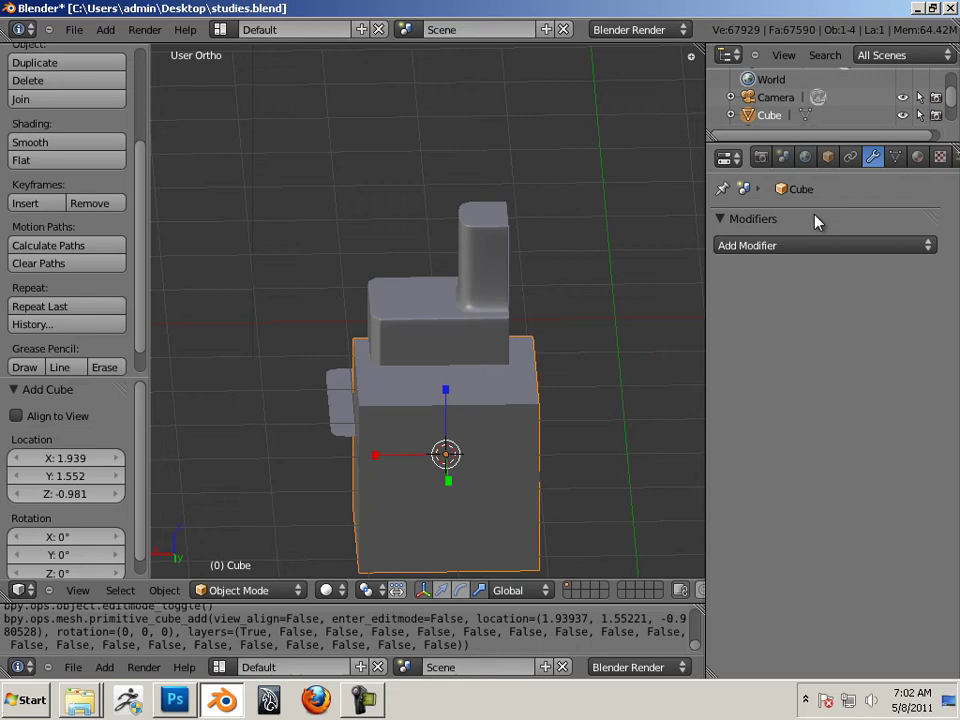
left_click(805, 246)
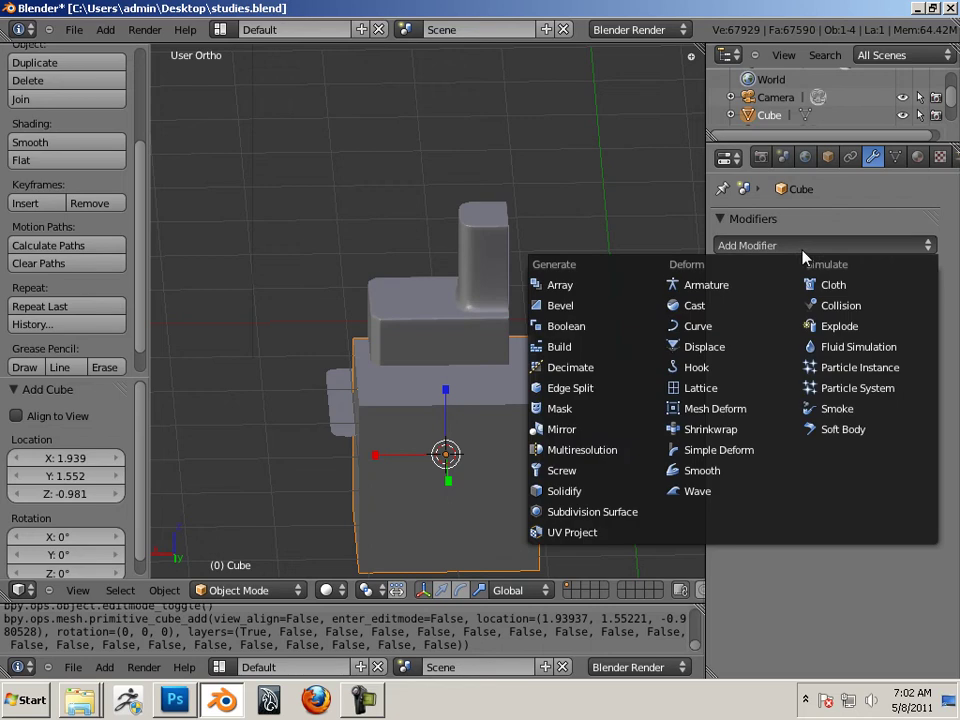
left_click(627, 453)
left_click(881, 355)
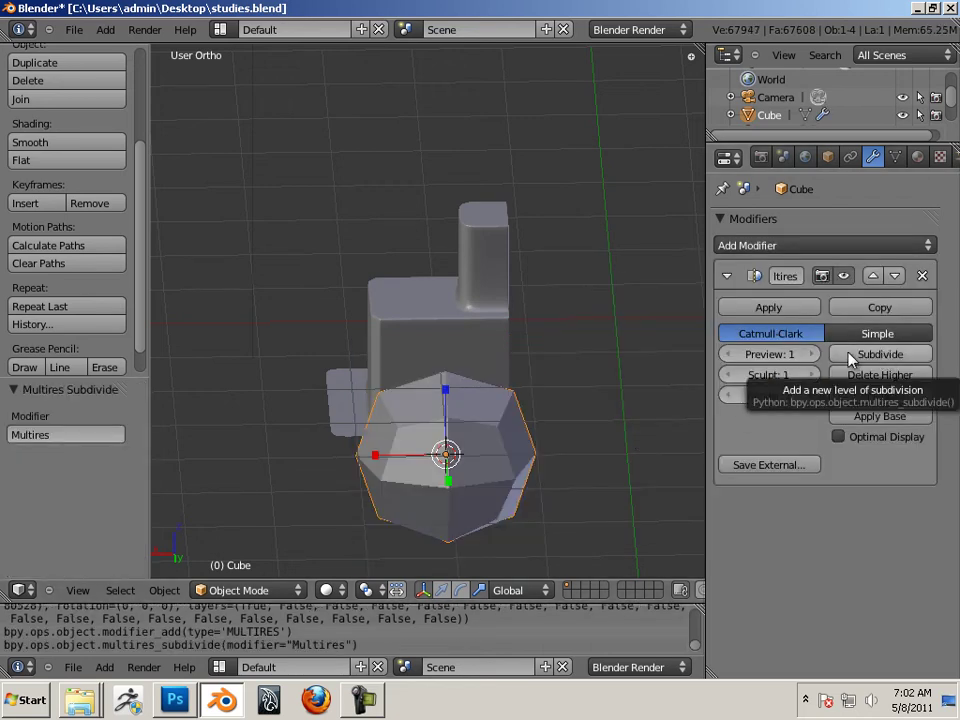
mouse_move(595, 432)
middle_mouse_down()
mouse_move(480, 405)
mouse_move(579, 422)
mouse_move(600, 415)
mouse_move(586, 434)
middle_mouse_up()
left_click(862, 354)
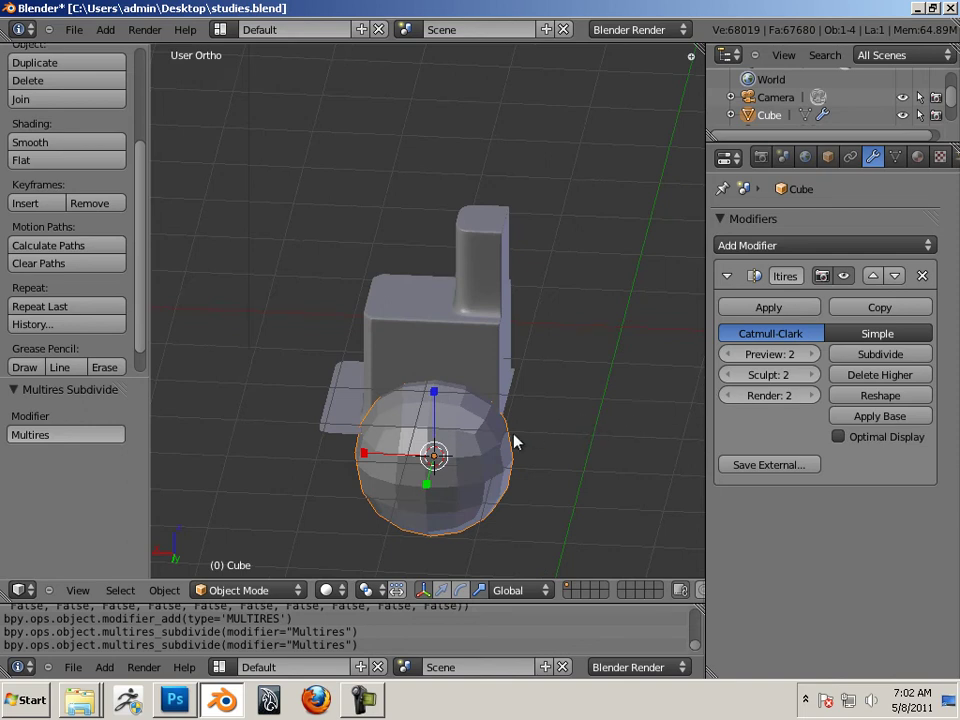
left_click(797, 316)
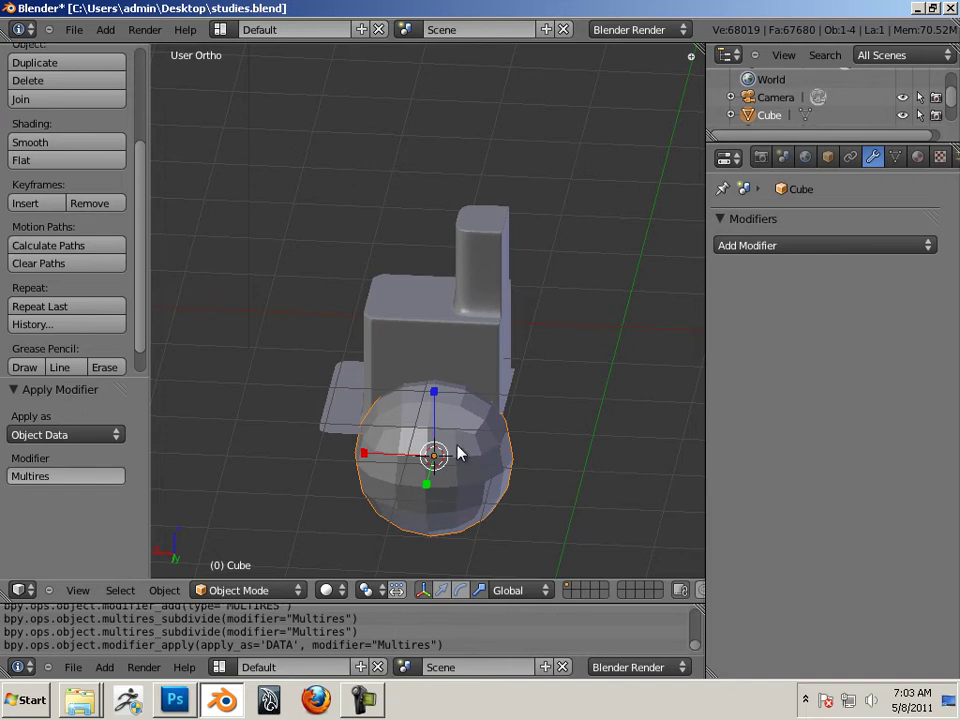
- Shrink the ball to 0.4186 scale and raise it 2.067 along Z in Edit Mode
key("s")
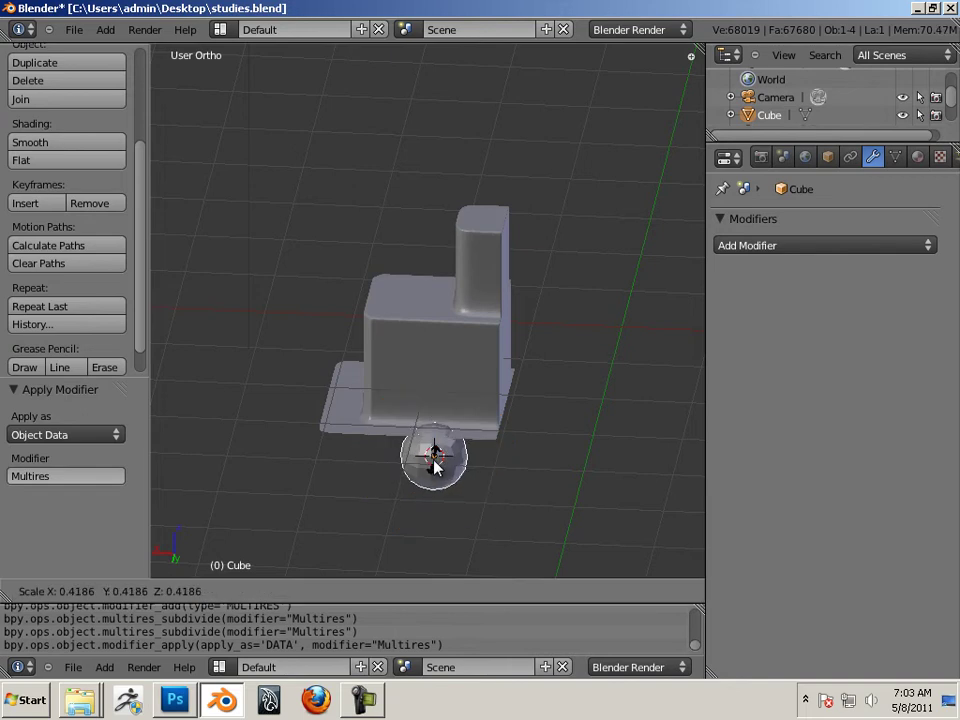
left_click(435, 458)
key("Tab")
left_click_drag(431, 428, 444, 196)
- Slide the ball 0.431 along X and -0.066 along Y onto the step, checked from Top view
middle_click_drag(444, 196, 568, 247)
left_click_drag(568, 247, 506, 236)
middle_click_drag(506, 236, 489, 255)
left_click_drag(489, 255, 559, 281)
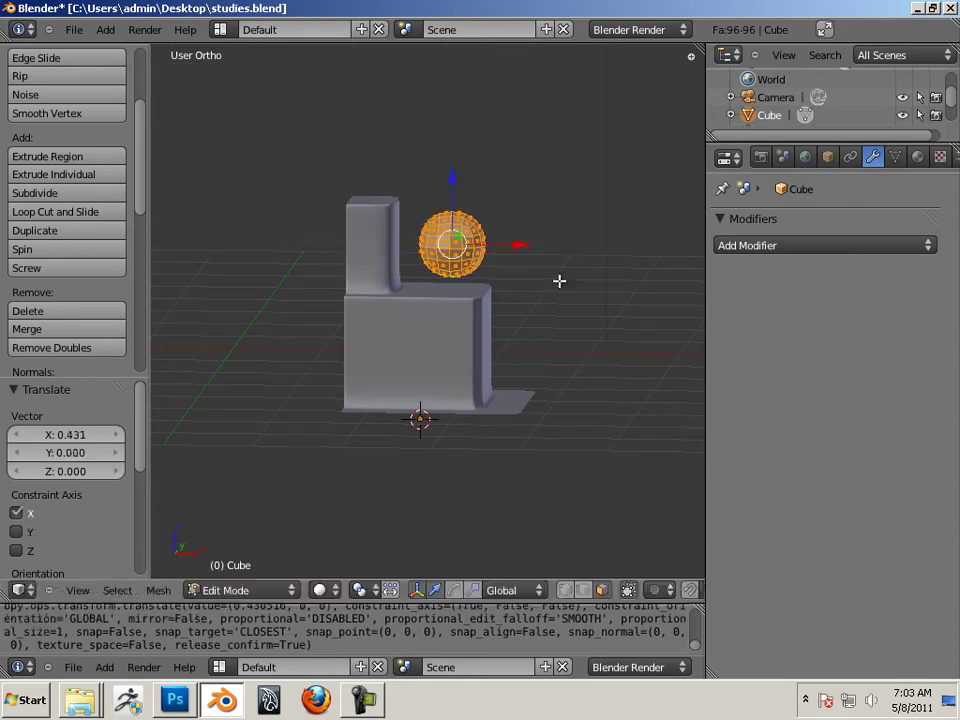
middle_click_drag(559, 281, 499, 311)
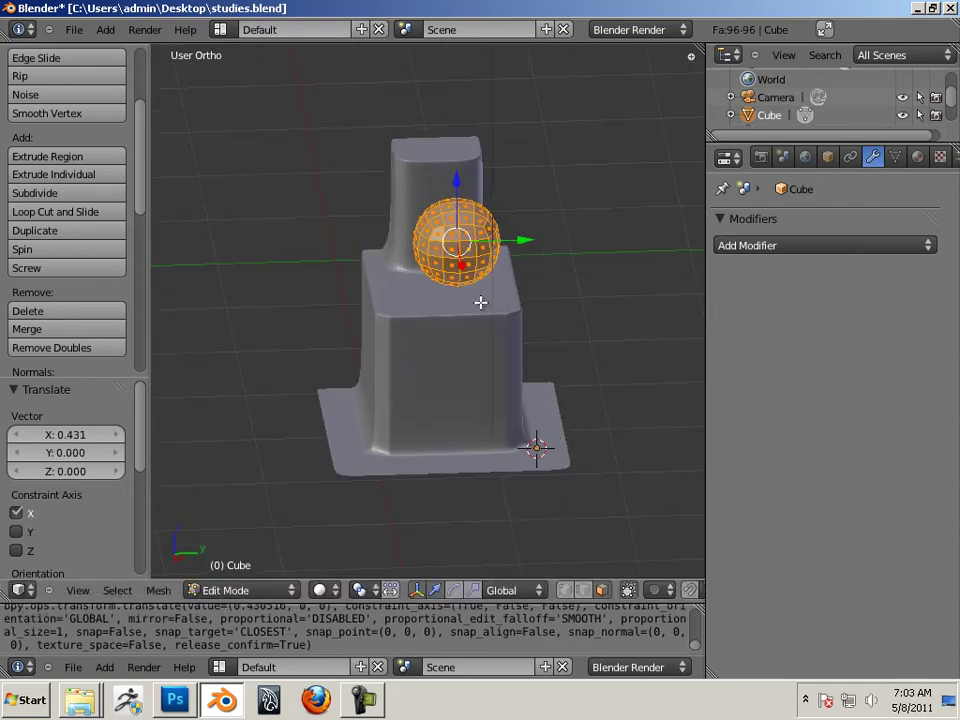
key("KP_7")
left_click_drag(467, 210, 461, 224)
scroll(489, 240, "up", 4)
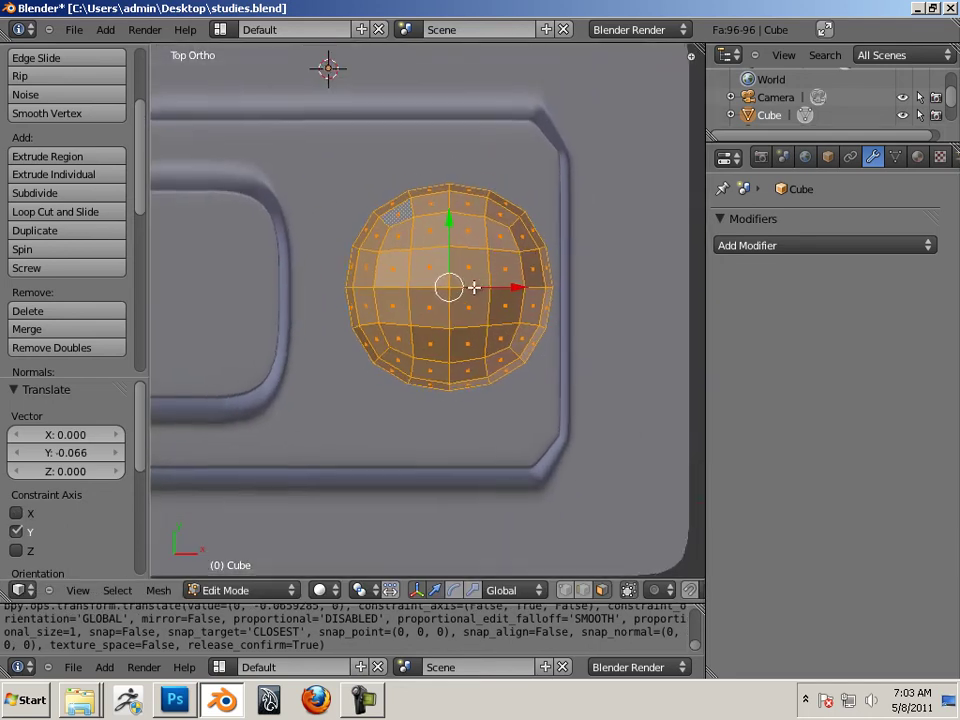
- Show the block's wireframe over its surface, then reselect the ball and move it left along X
key("Tab")
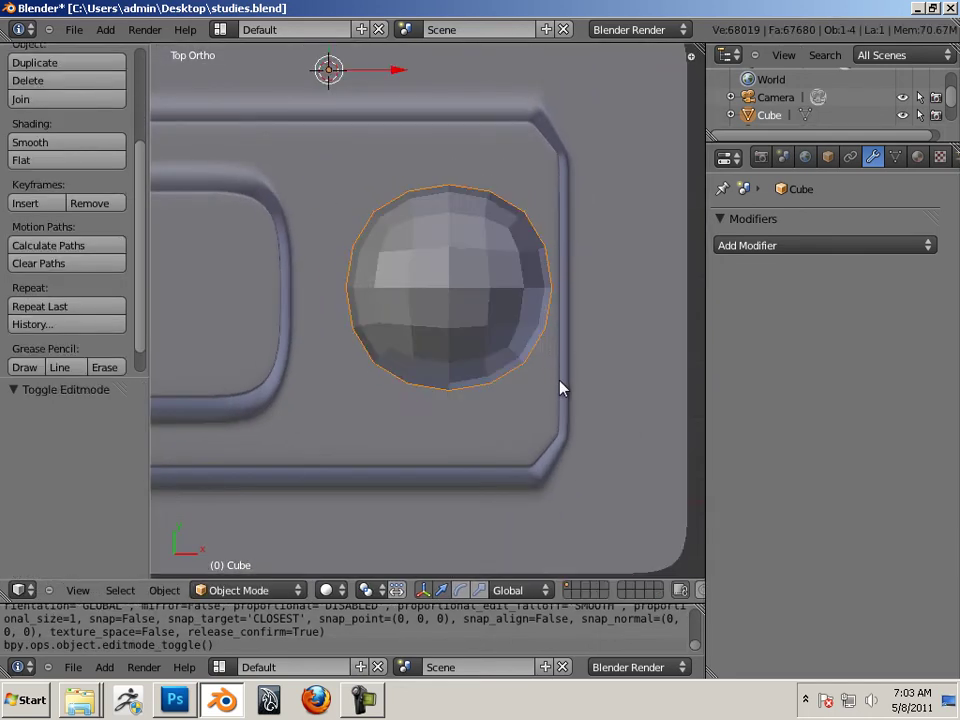
right_click(559, 386)
left_click(827, 157)
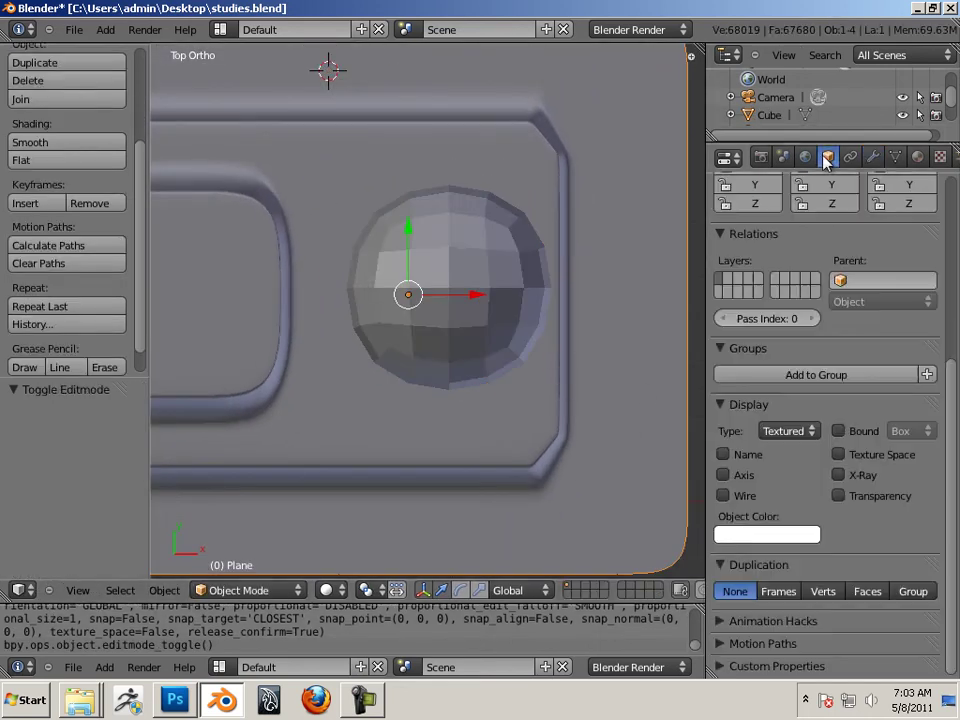
left_click(723, 496)
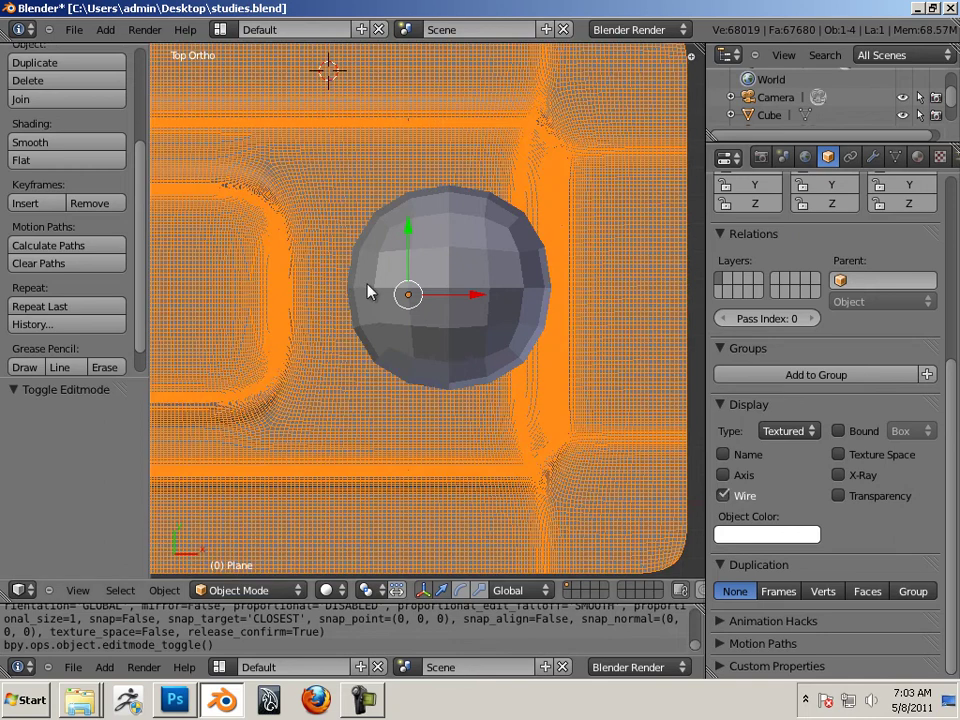
right_click(519, 354)
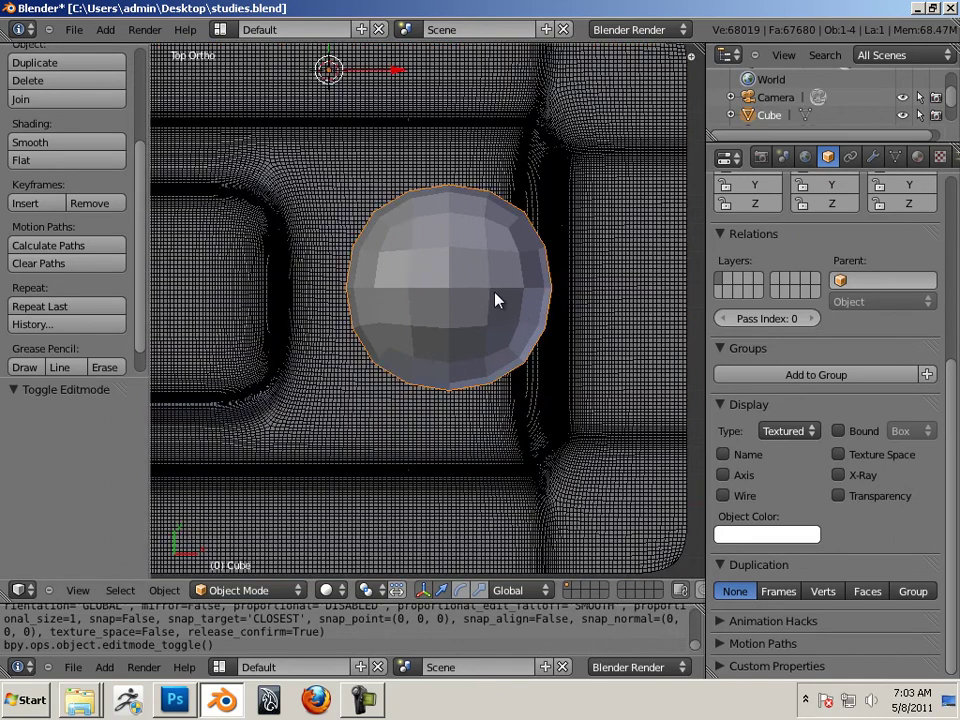
right_click(507, 323)
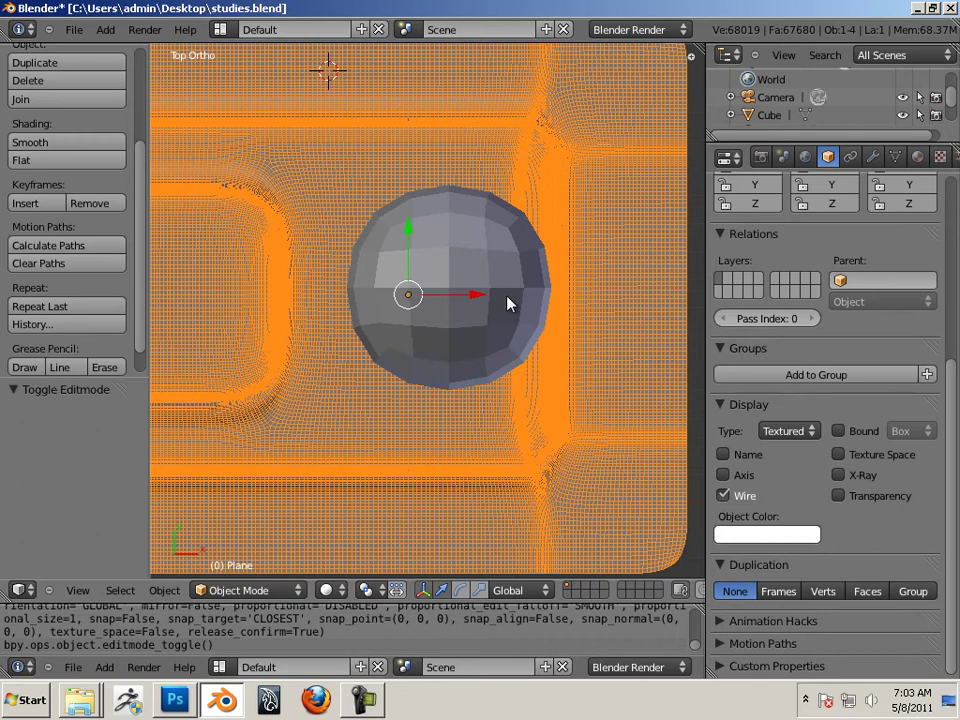
right_click(483, 326)
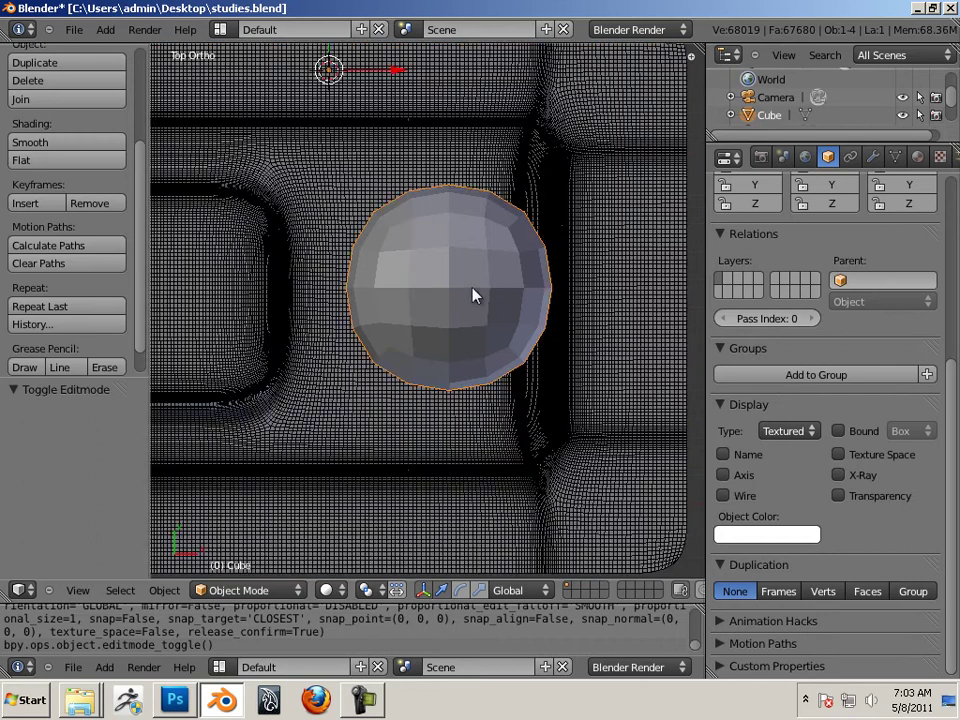
left_click_drag(395, 75, 353, 98)
- In Edit Mode, nudge the sphere 0.027 along X and lower it slightly along Z
key("Tab")
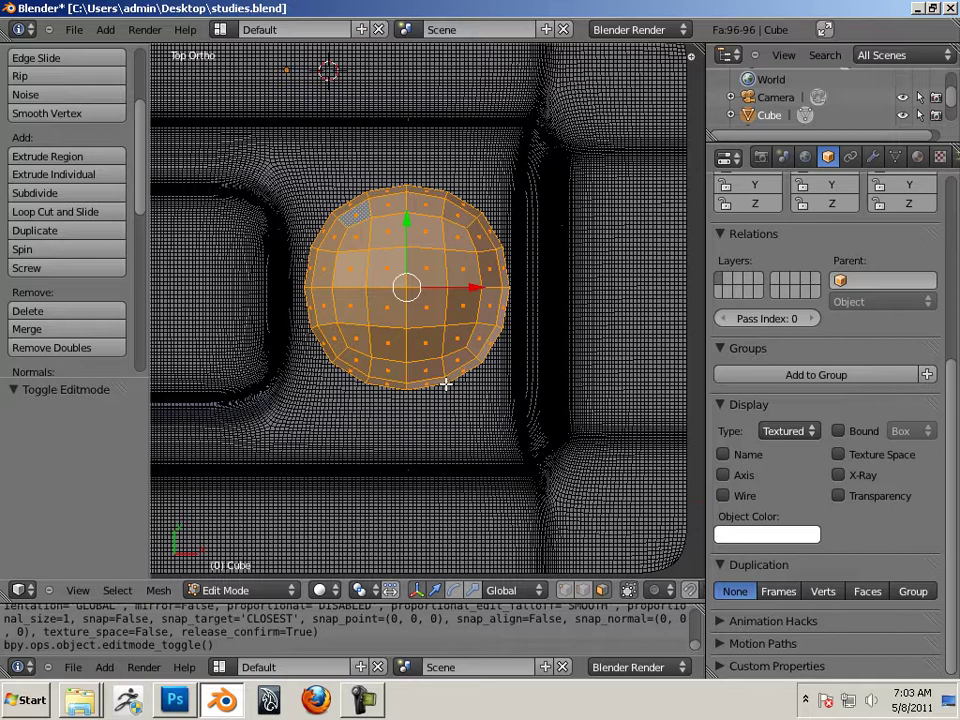
middle_click_drag(446, 384, 530, 190)
key("g")
key("x")
left_click(536, 193)
key("g")
key("z")
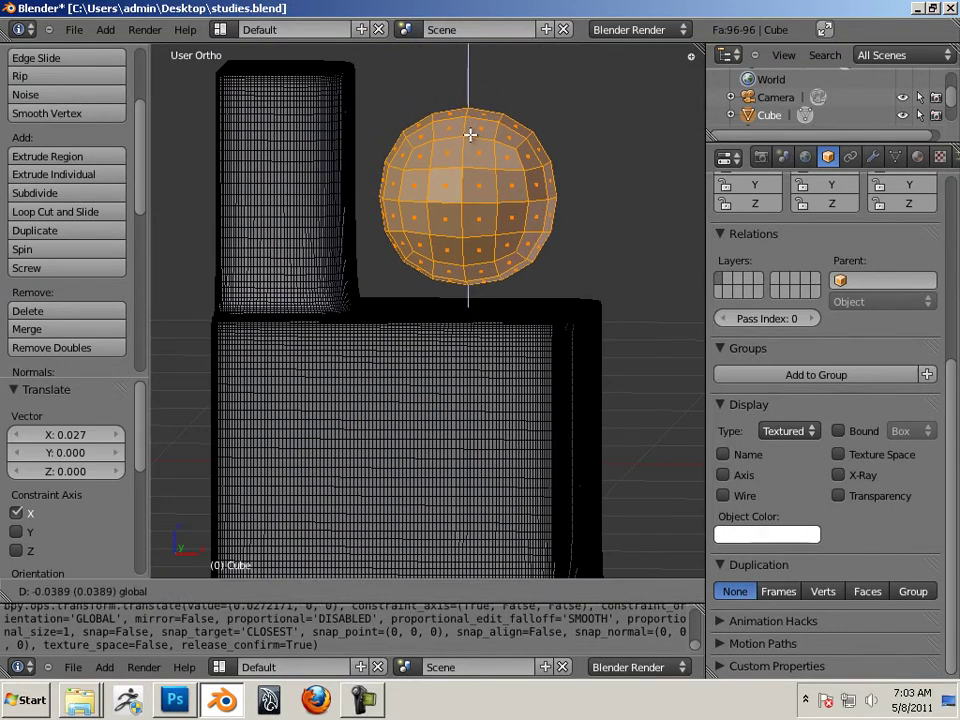
left_click(470, 136)
- Back in Object Mode, add the stepped block to the selection alongside the sphere
key("Tab")
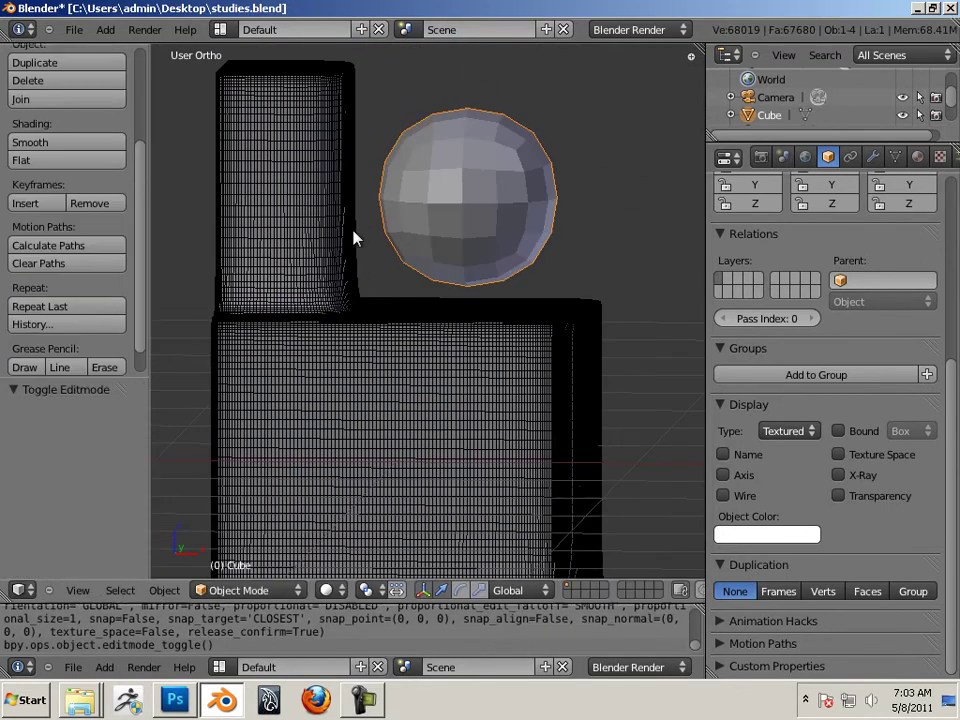
middle_click_drag(572, 285, 427, 352)
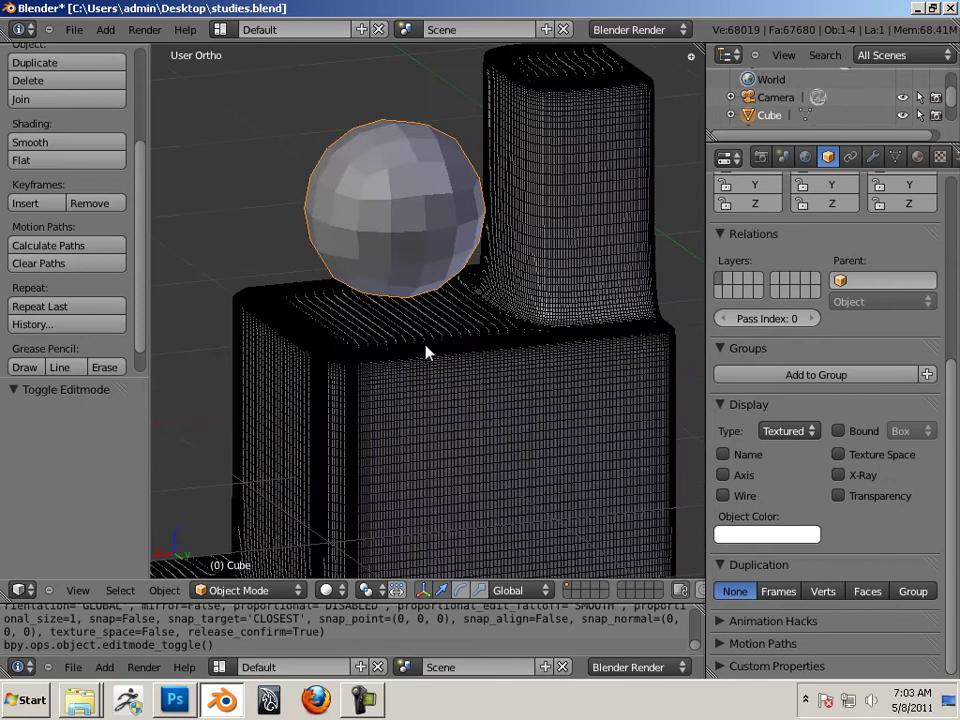
right_click(514, 369, "shift")
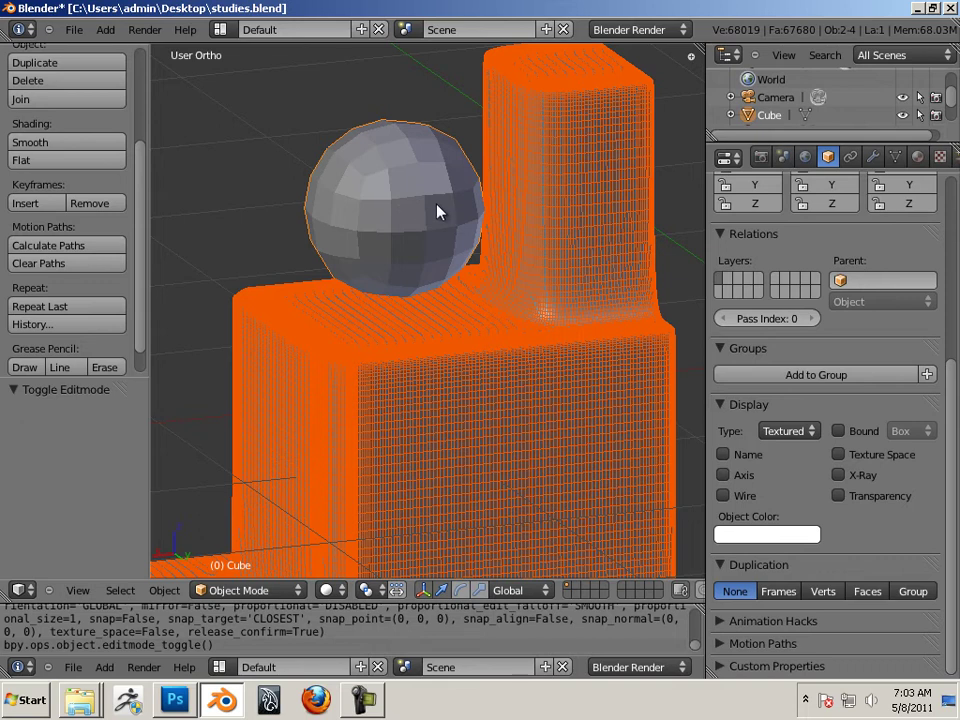
- Join the sphere and the stepped block into one object with Object > Join
left_click(178, 592)
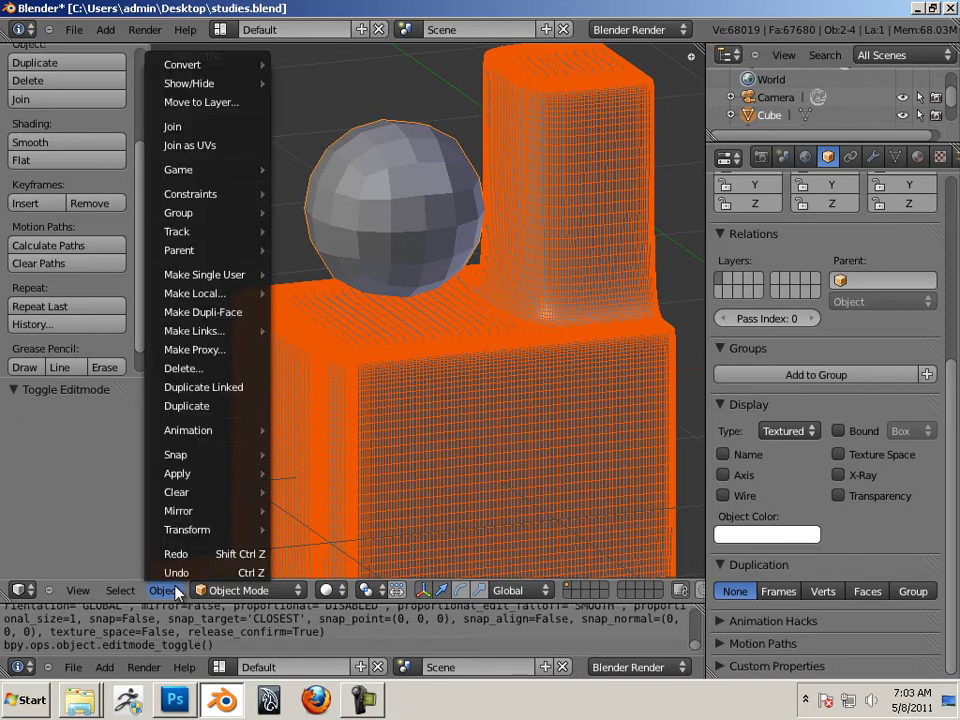
left_click(232, 126)
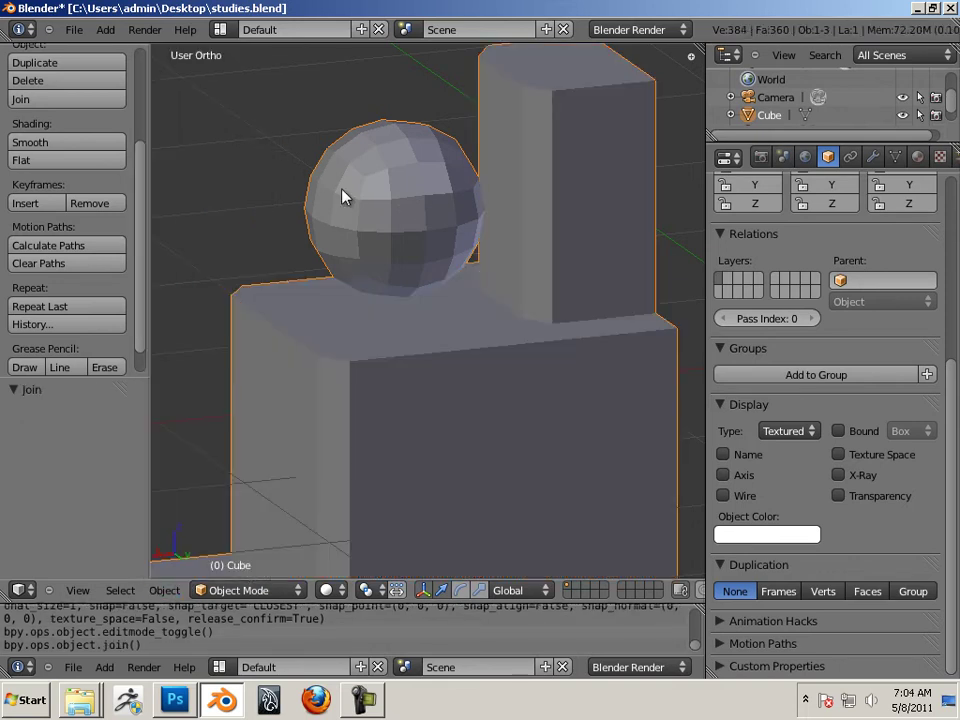
scroll(388, 220, "down", 2)
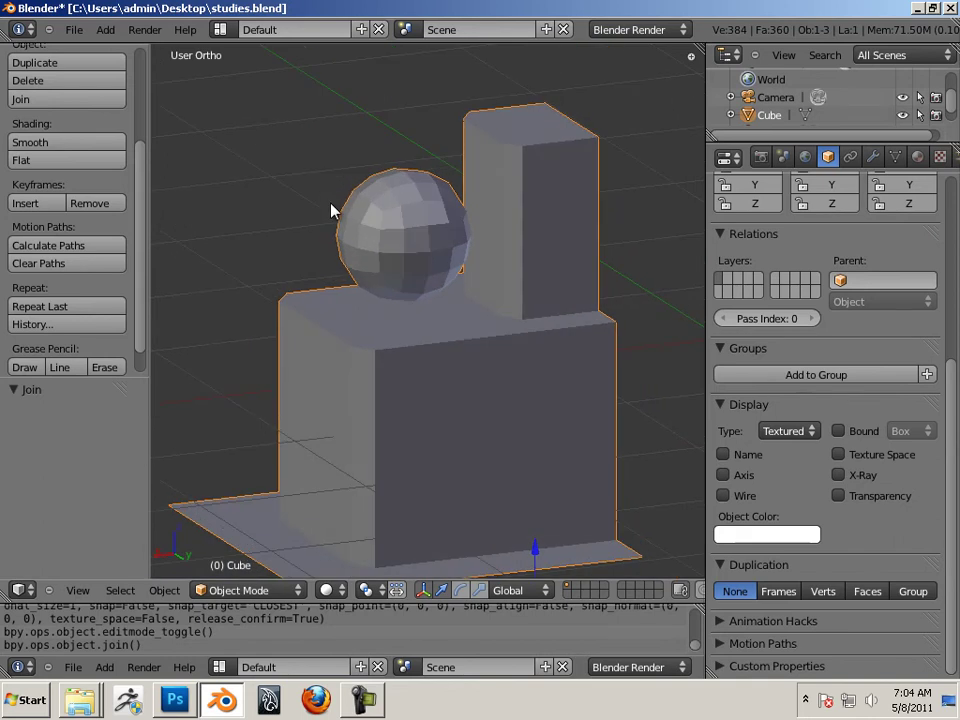
middle_click_drag(332, 208, 540, 320)
key("Tab")
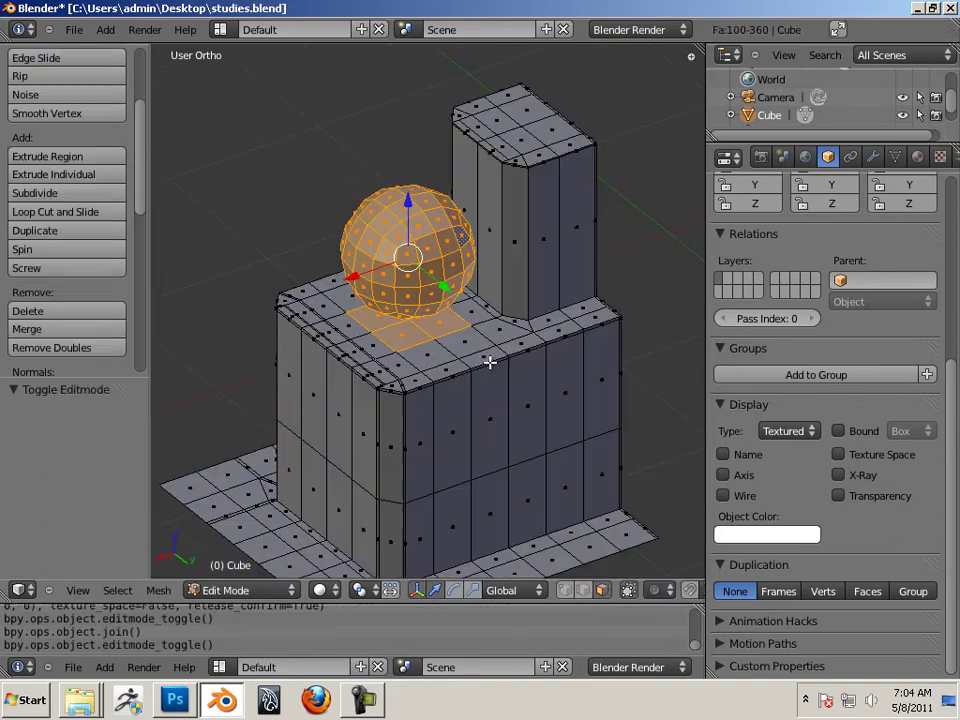
key("Tab")
- Add a Multiresolution modifier to the joined object and subdivide it
left_click(873, 157)
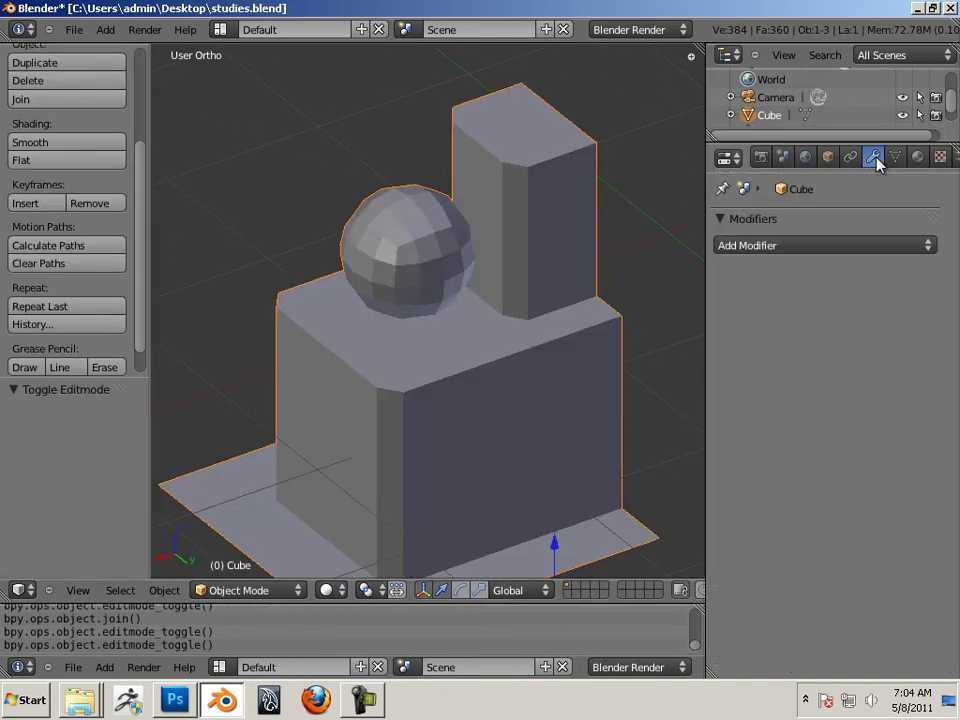
left_click(780, 246)
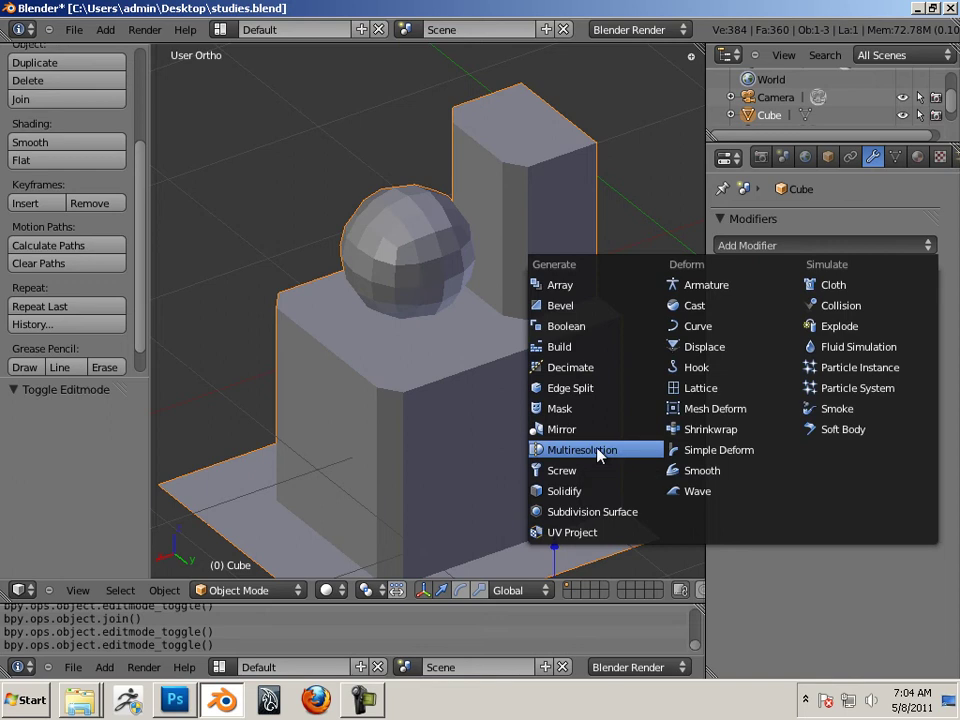
left_click(598, 455)
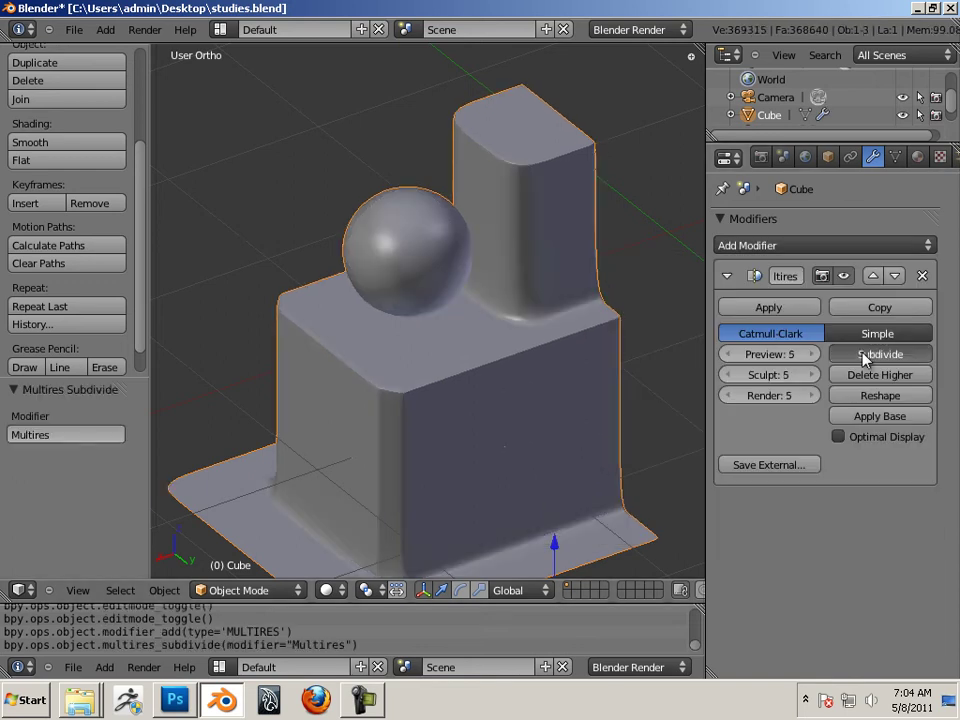
left_click(880, 354)
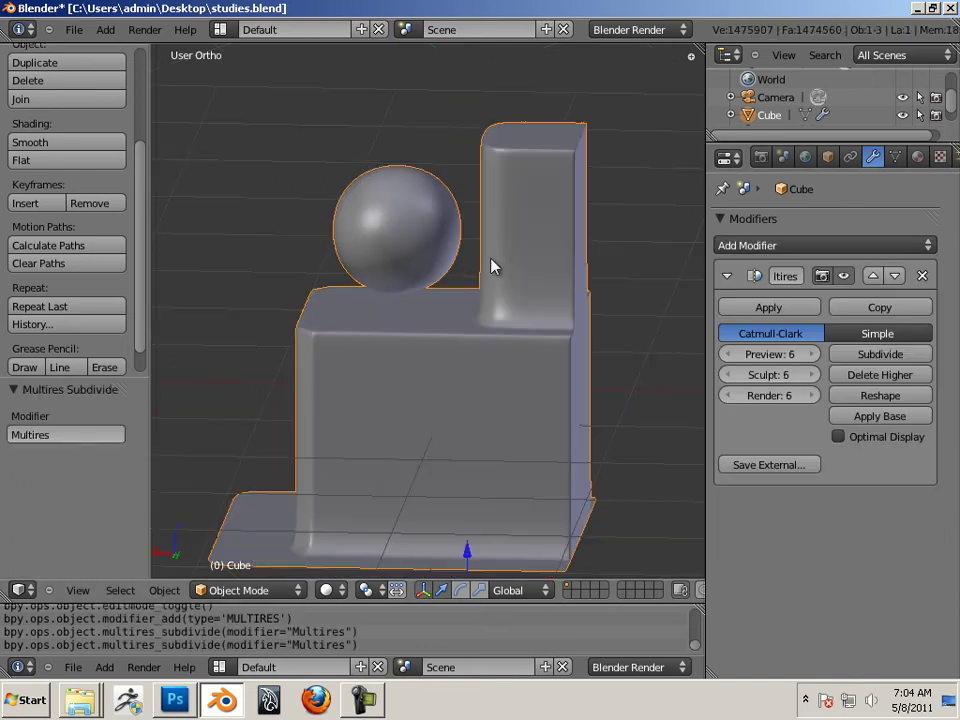
middle_click_drag(537, 295, 555, 298)
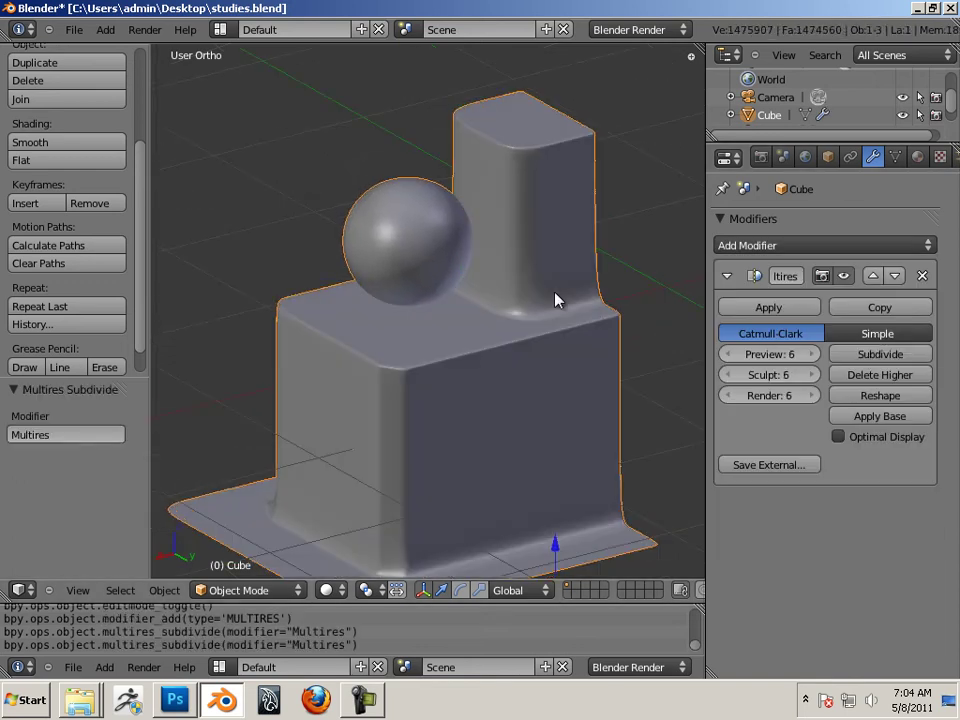
- Lower the Multires preview and sculpt levels step by step from 5 down to 3
left_click(726, 354)
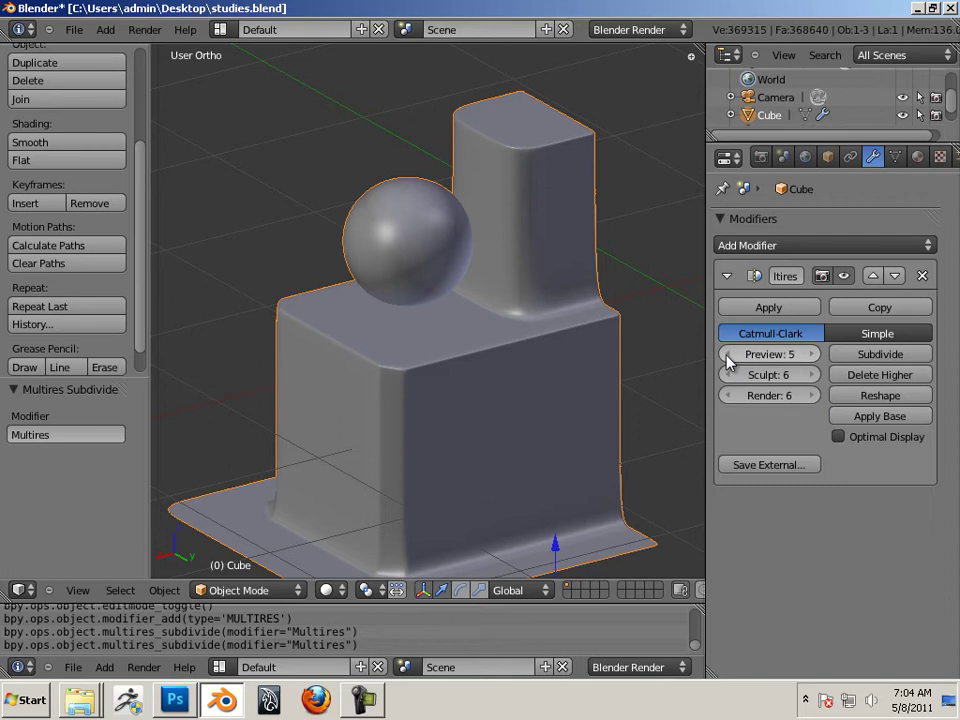
left_click(726, 374)
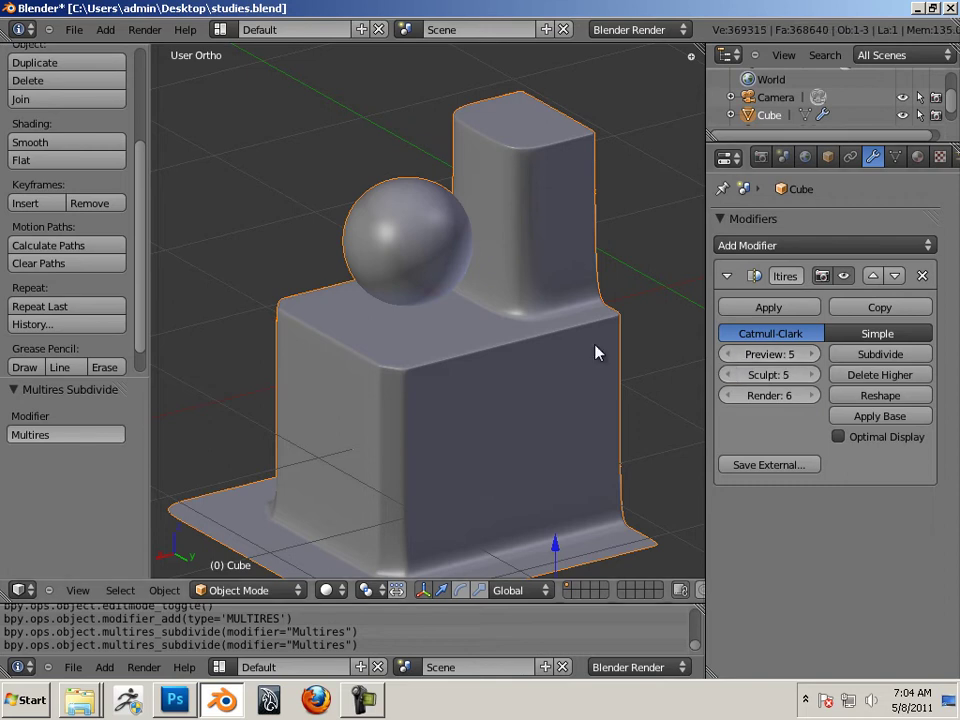
middle_click_drag(596, 349, 440, 298)
scroll(440, 298, "up", 4)
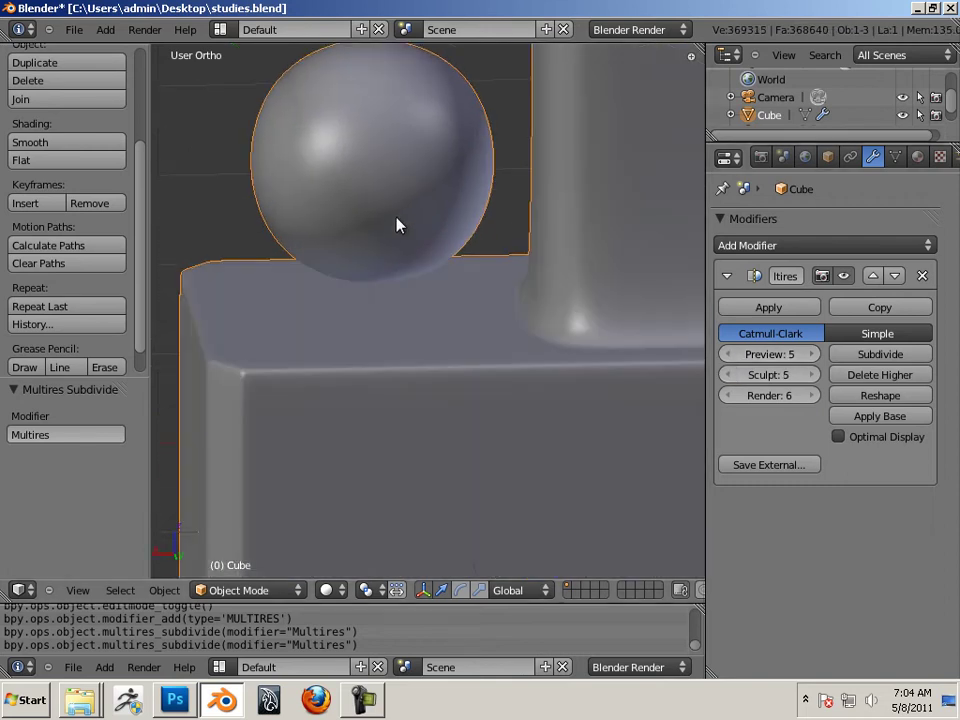
left_click(730, 354)
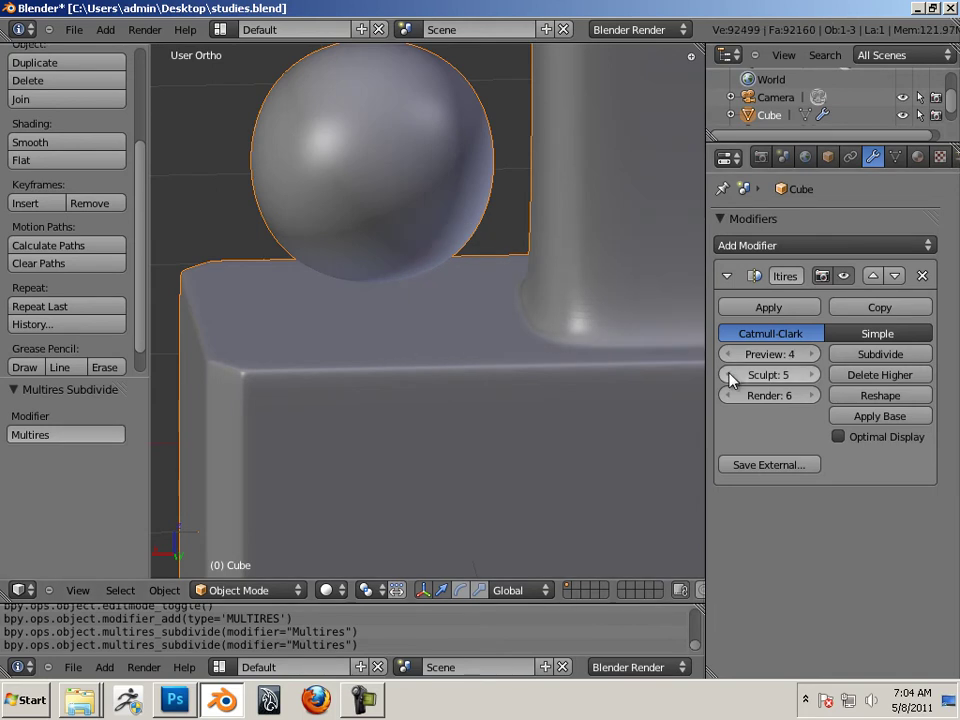
left_click(729, 374)
left_click(729, 354)
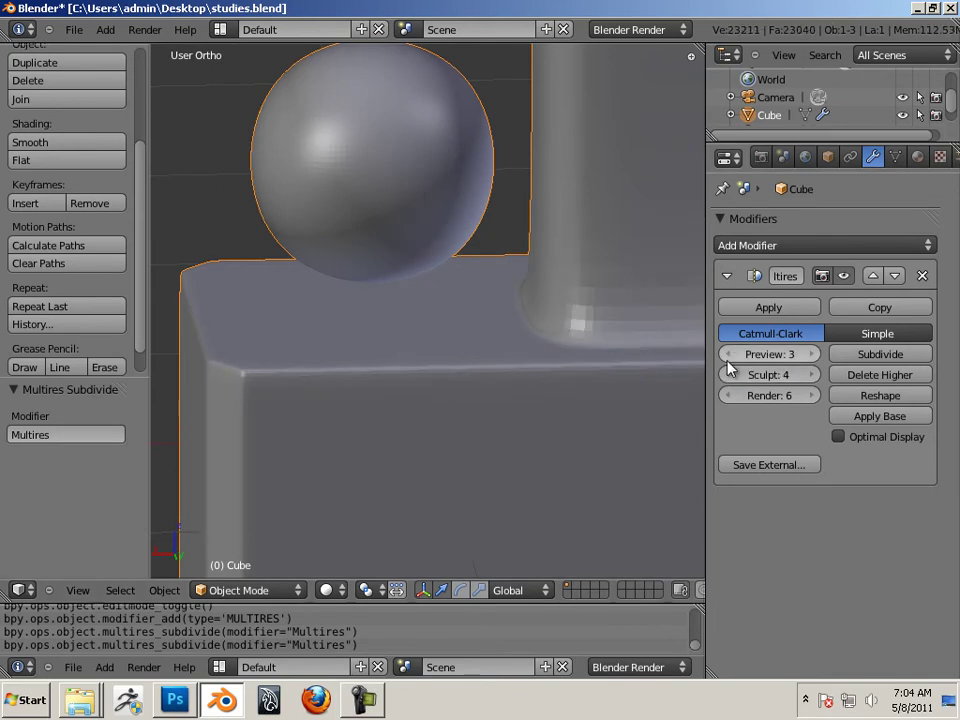
left_click(729, 375)
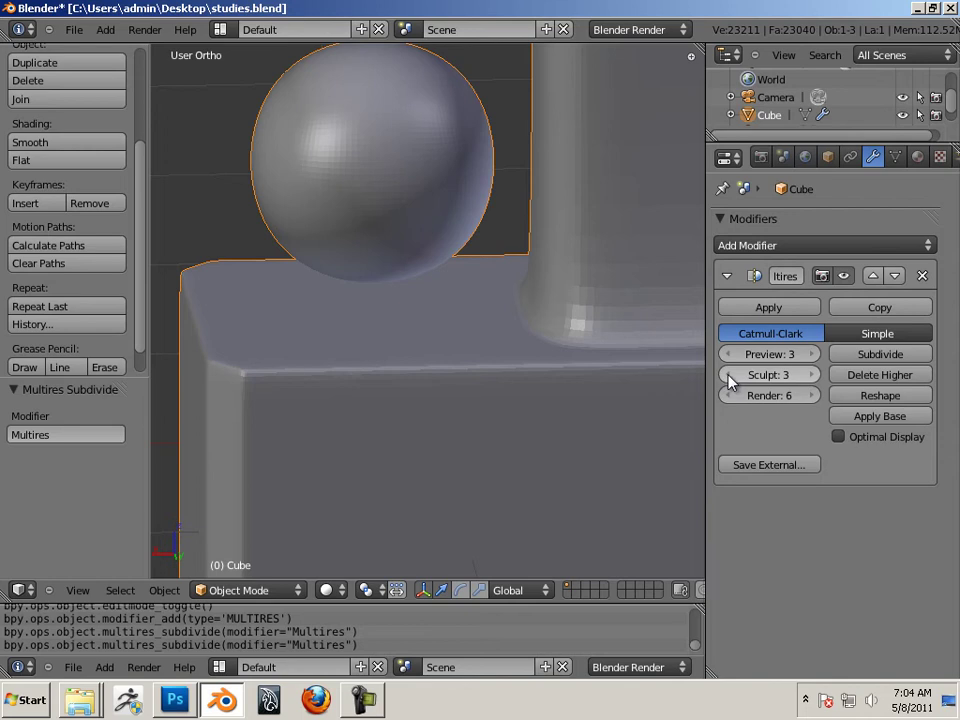
scroll(566, 336, "down", 5)
scroll(553, 362, "up", 5)
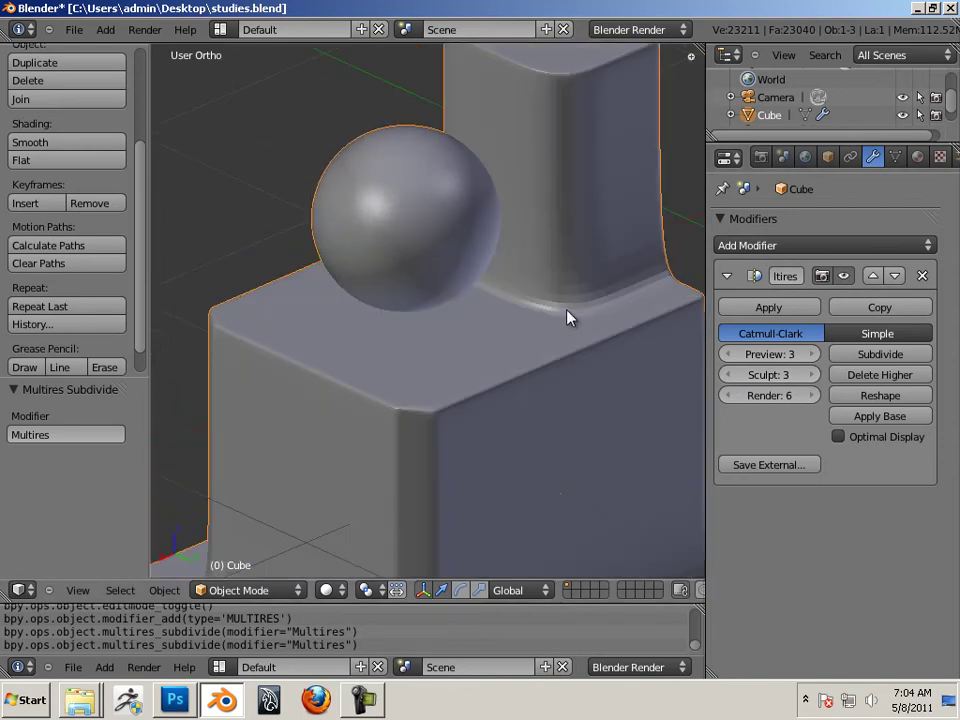
middle_click_drag(481, 301, 450, 302)
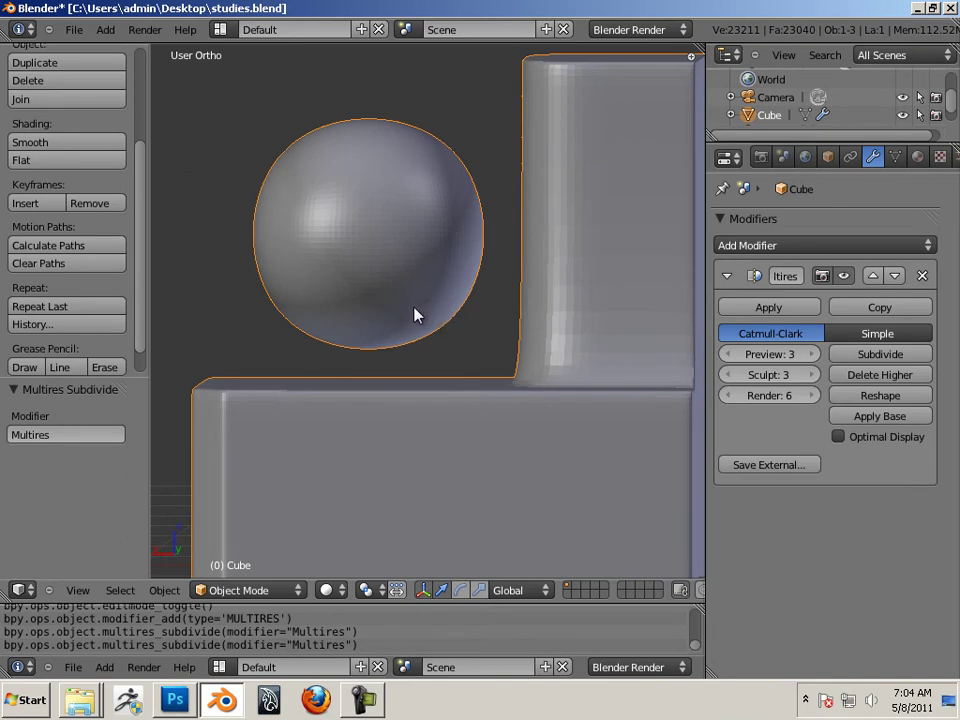
- In Edit Mode, select the whole sphere with L and lower it 0.034 along Z
key("Tab")
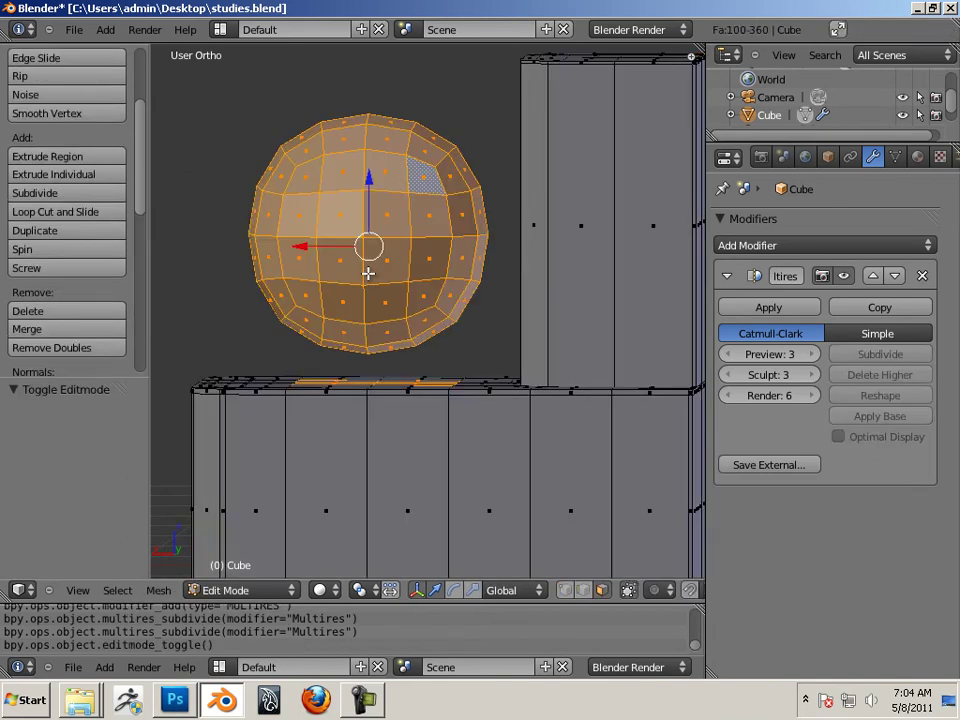
middle_click_drag(332, 311, 360, 332)
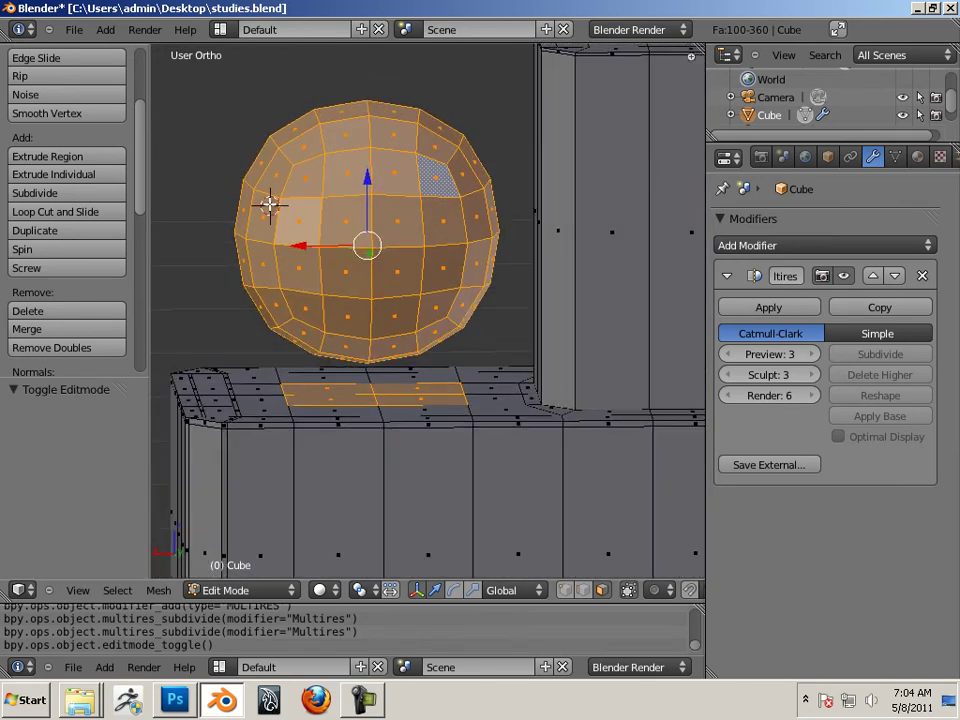
key("Tab")
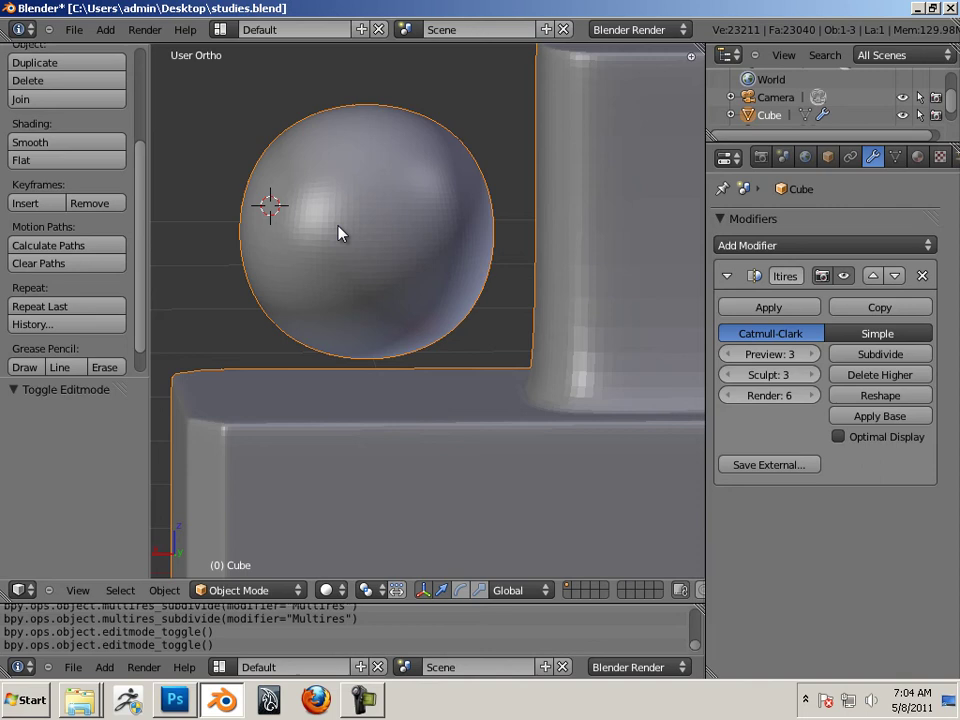
key("Tab")
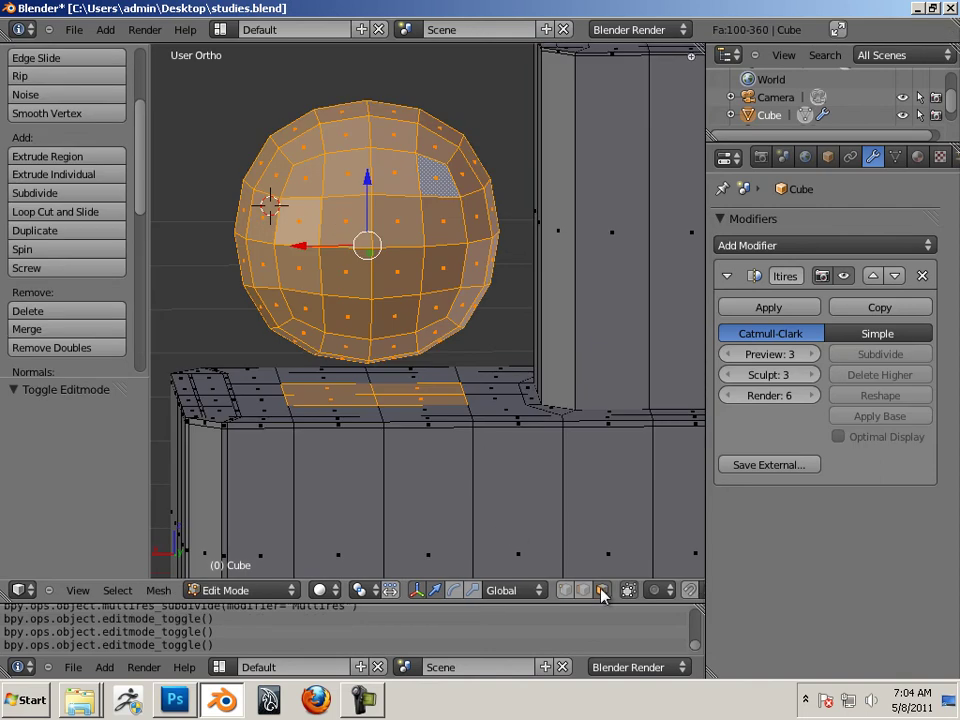
right_click(437, 248)
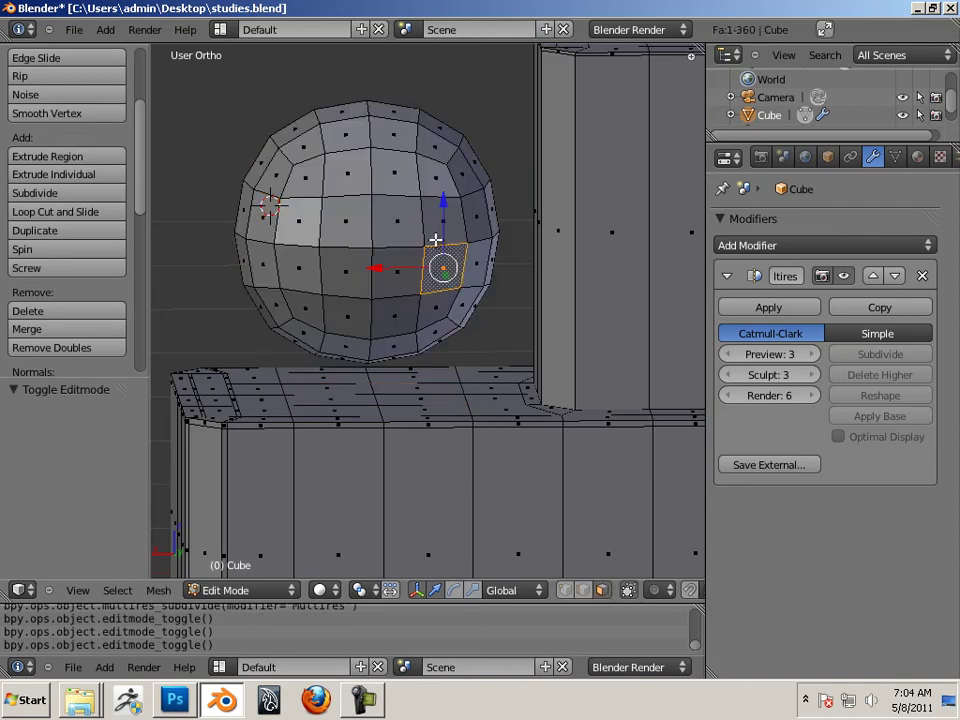
key("l")
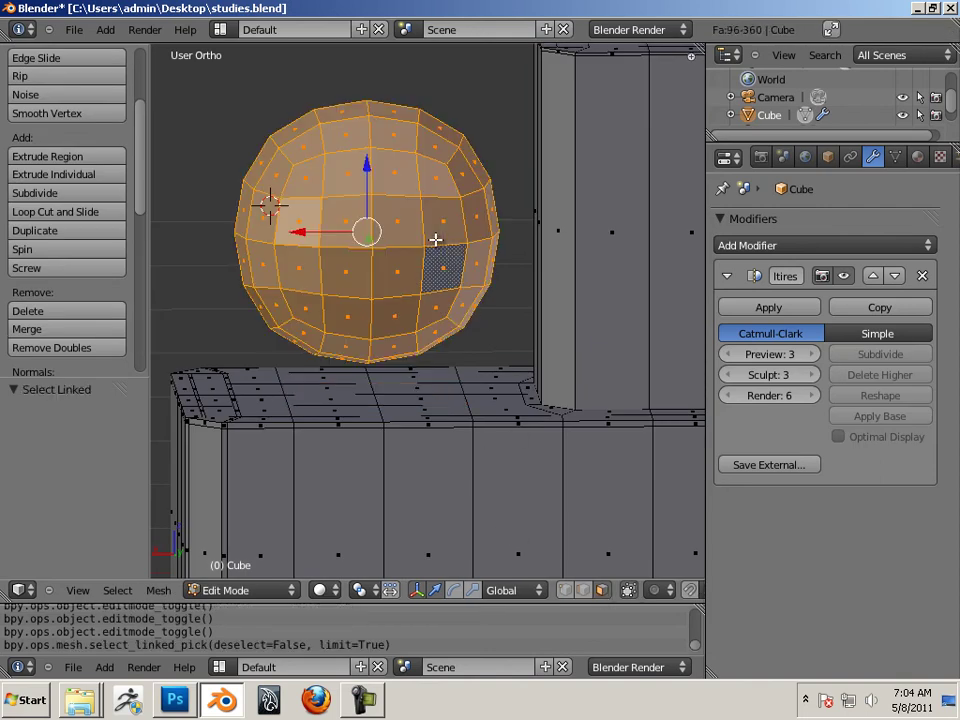
key("g")
key("z")
left_click(368, 183)
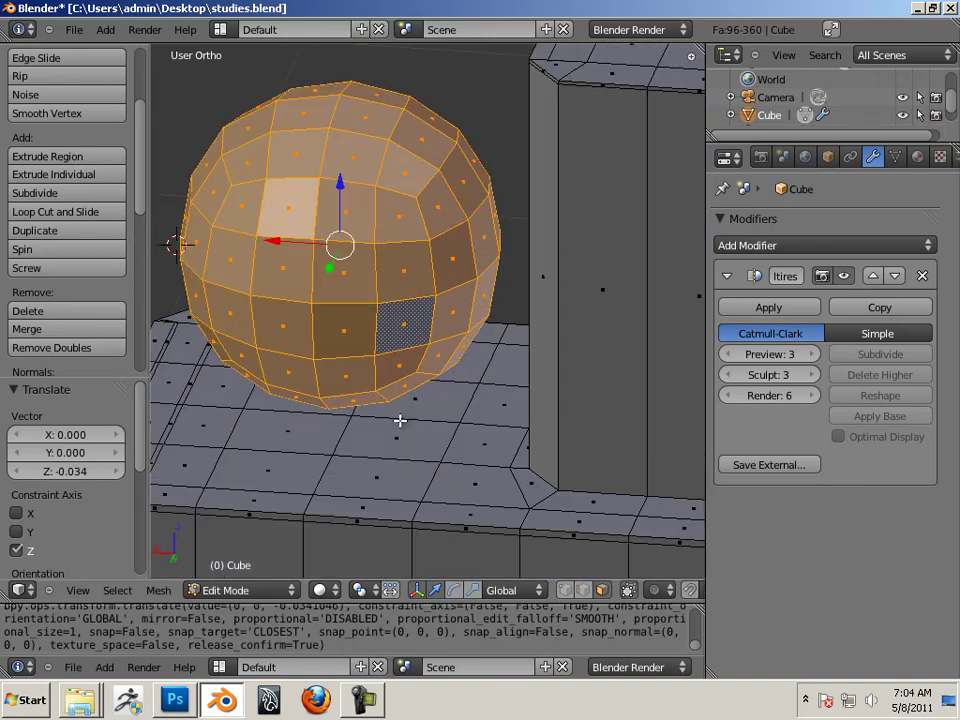
- Select the four block faces lying directly beneath the sphere
middle_click_drag(399, 421, 418, 418)
right_click(420, 443)
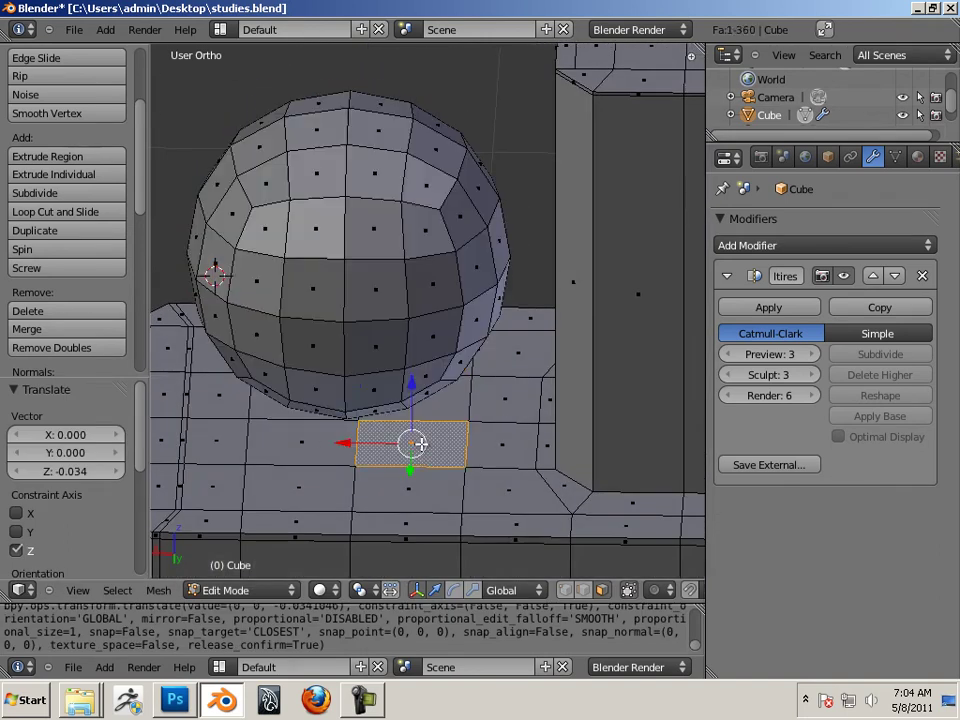
right_click(318, 446, "shift")
middle_click_drag(251, 433, 309, 411)
right_click(309, 411, "shift")
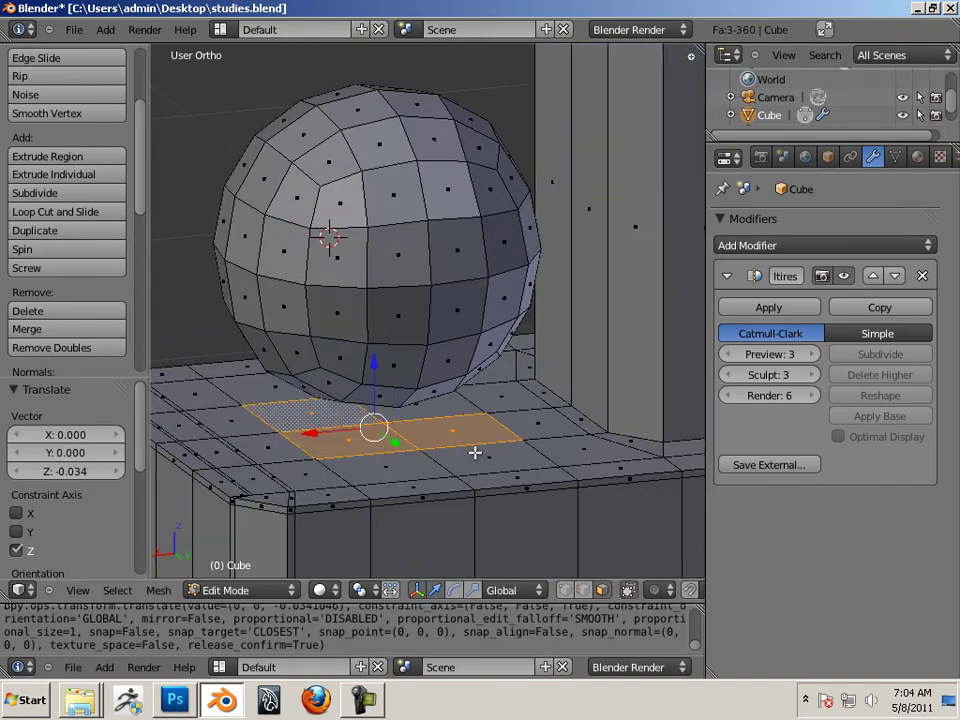
middle_click_drag(475, 453, 390, 422)
right_click(411, 433, "shift")
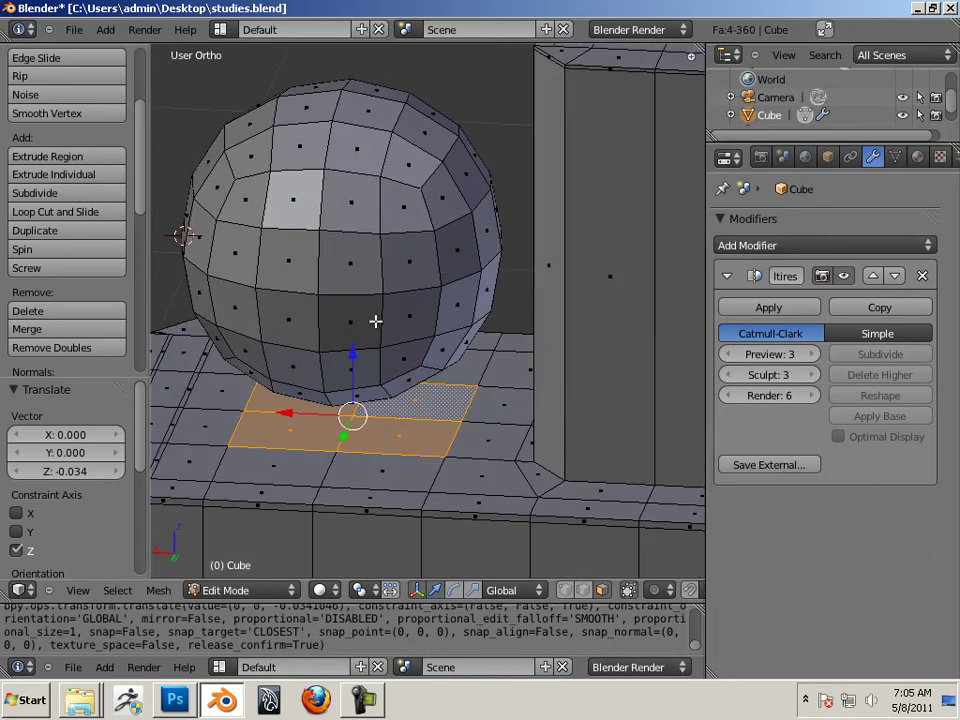
- Extrude the four block faces in place and shrink the inset patch to 0.686, then 0.786
key("e")
right_click(395, 388)
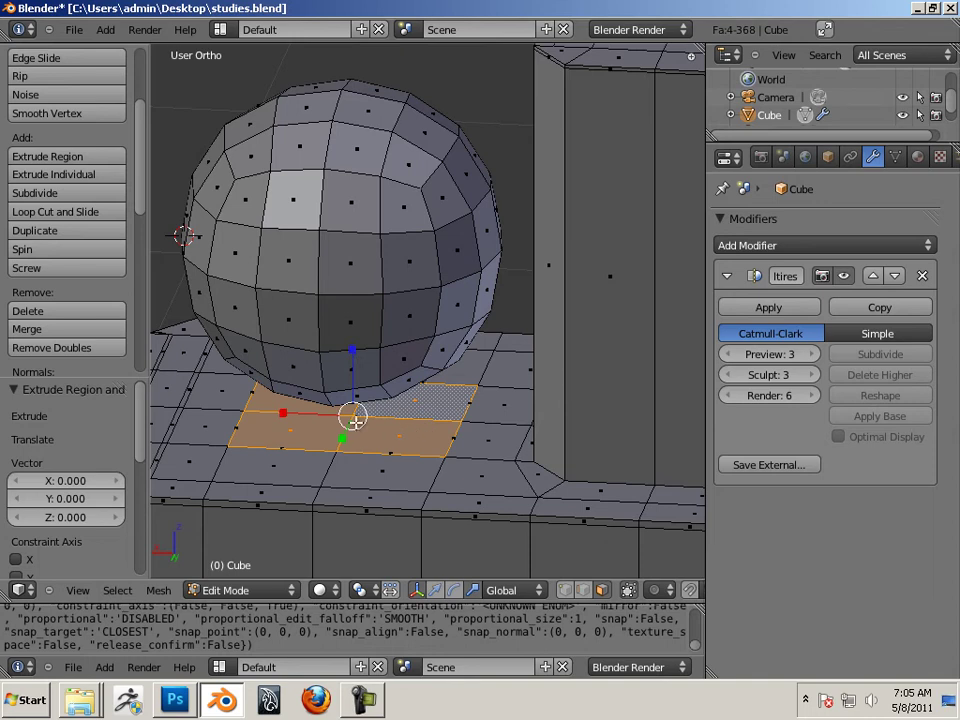
key("s")
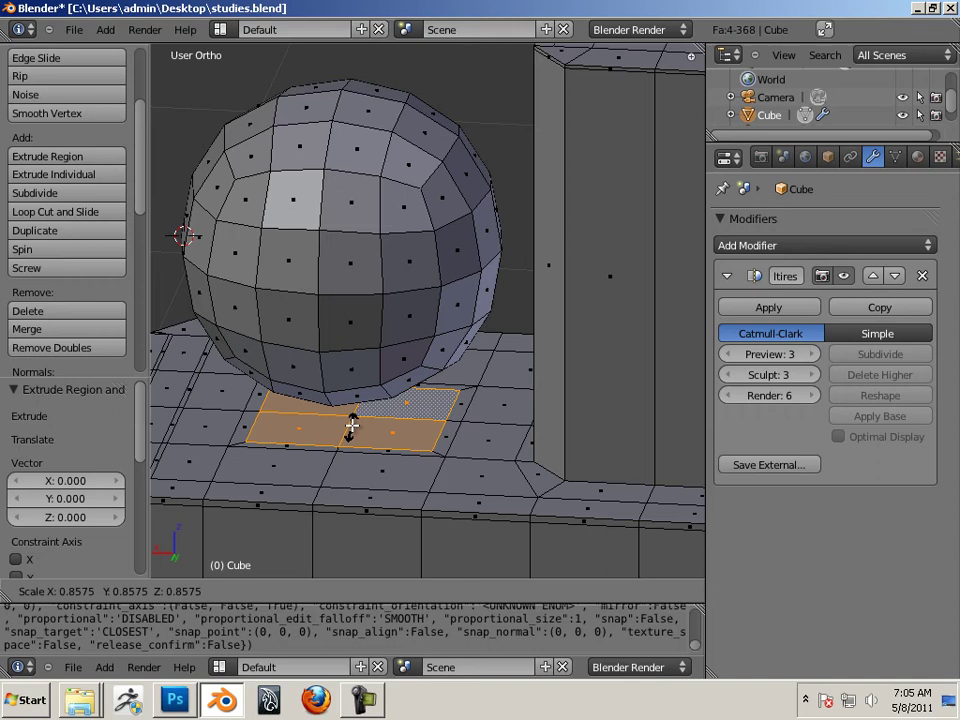
left_click(389, 440)
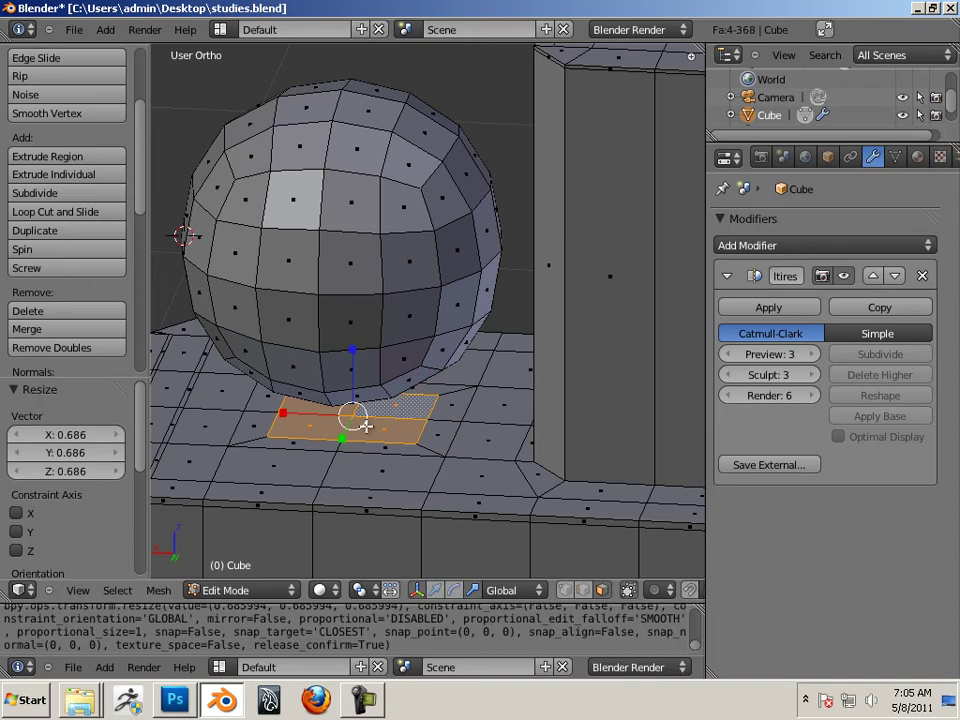
key("s")
left_click(361, 422)
scroll(415, 453, "up", 4)
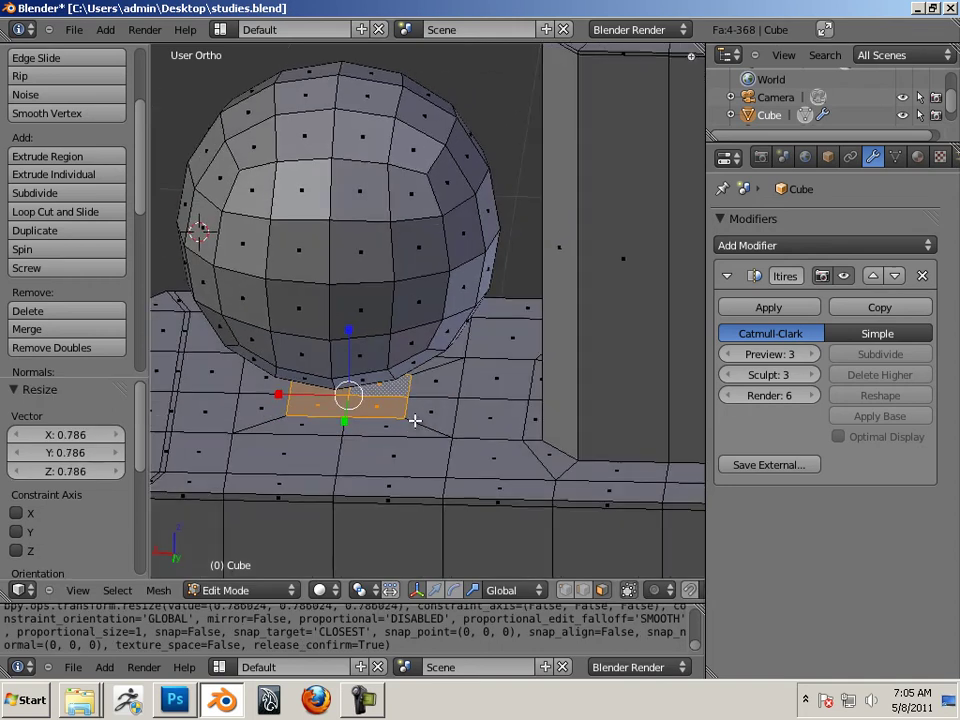
middle_click_drag(504, 343, 470, 362)
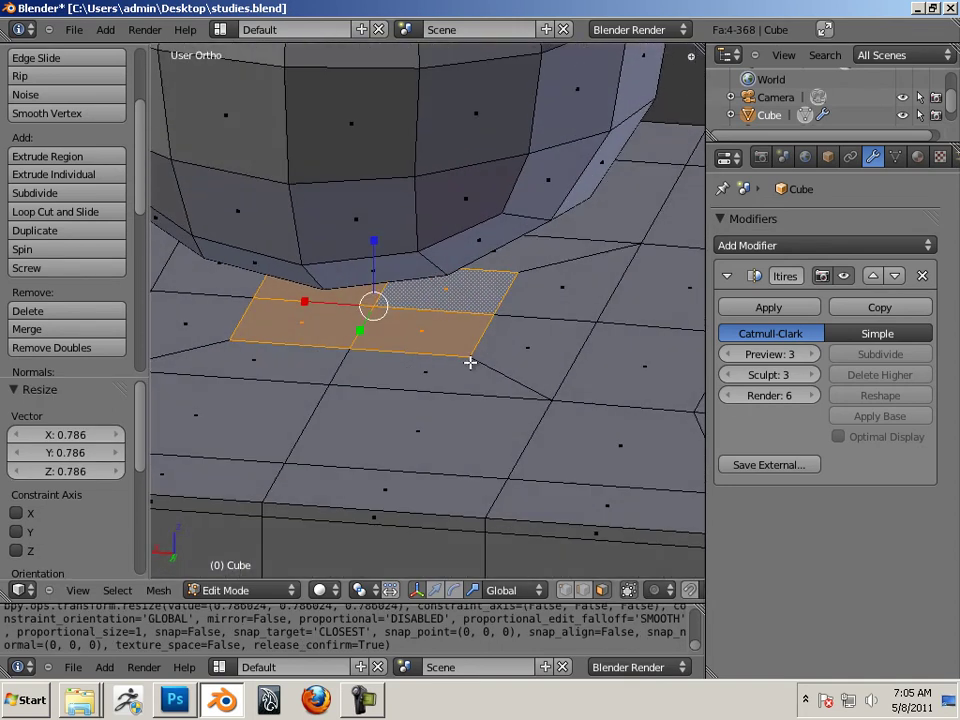
- In vertex mode, scale two corner vertices of the patch to 0.806, then scale them again
left_click(566, 590)
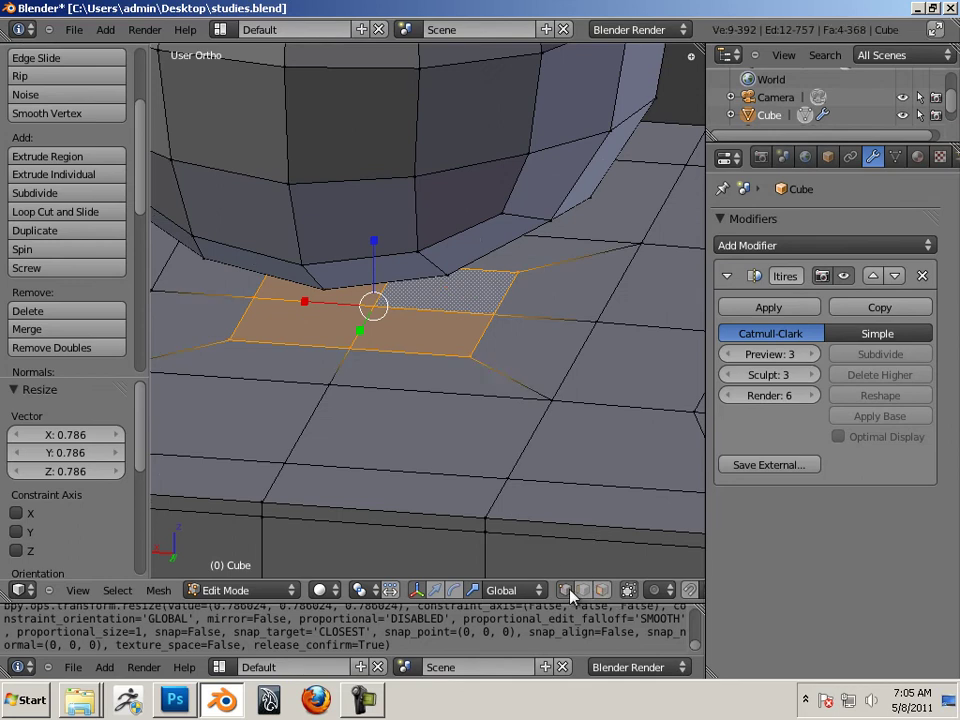
right_click(474, 359)
right_click(518, 273, "shift")
middle_click_drag(317, 321, 343, 289)
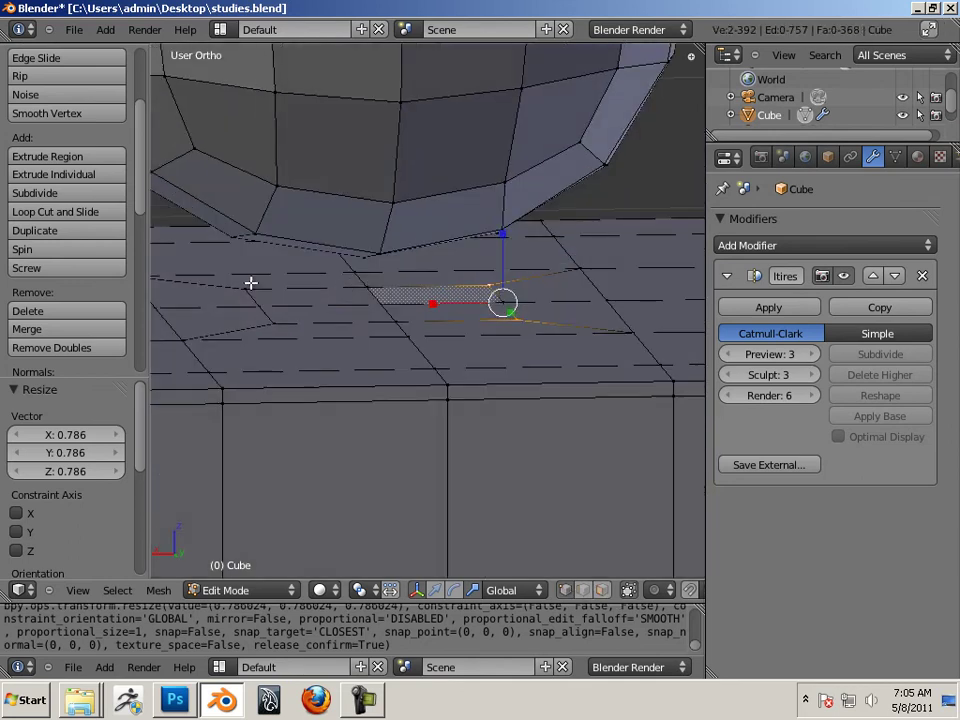
middle_click_drag(343, 340, 388, 297)
key("s")
left_click(388, 305)
middle_click_drag(502, 212, 388, 313)
key("s")
left_click(367, 307)
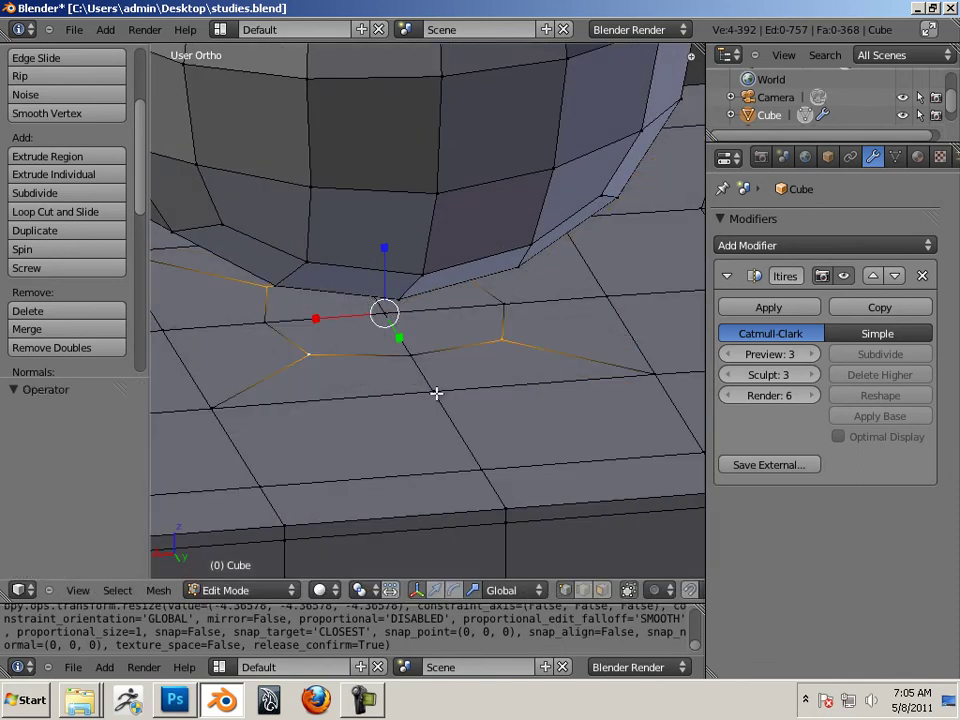
middle_click_drag(514, 407, 549, 328)
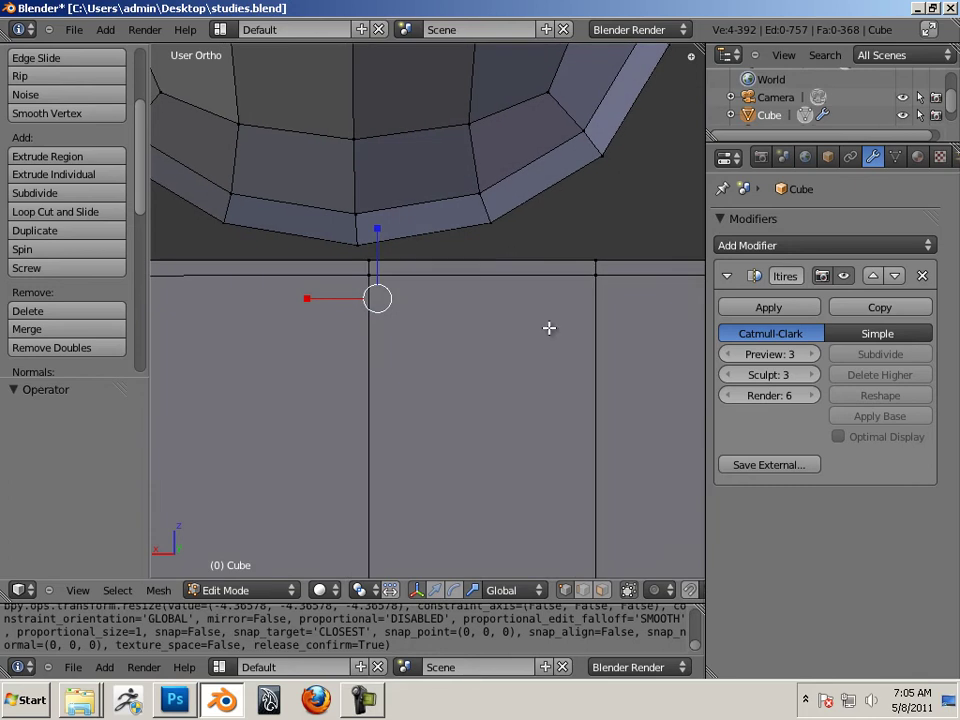
- In face mode, select the four lowest faces on the sphere's underside
left_click(601, 590)
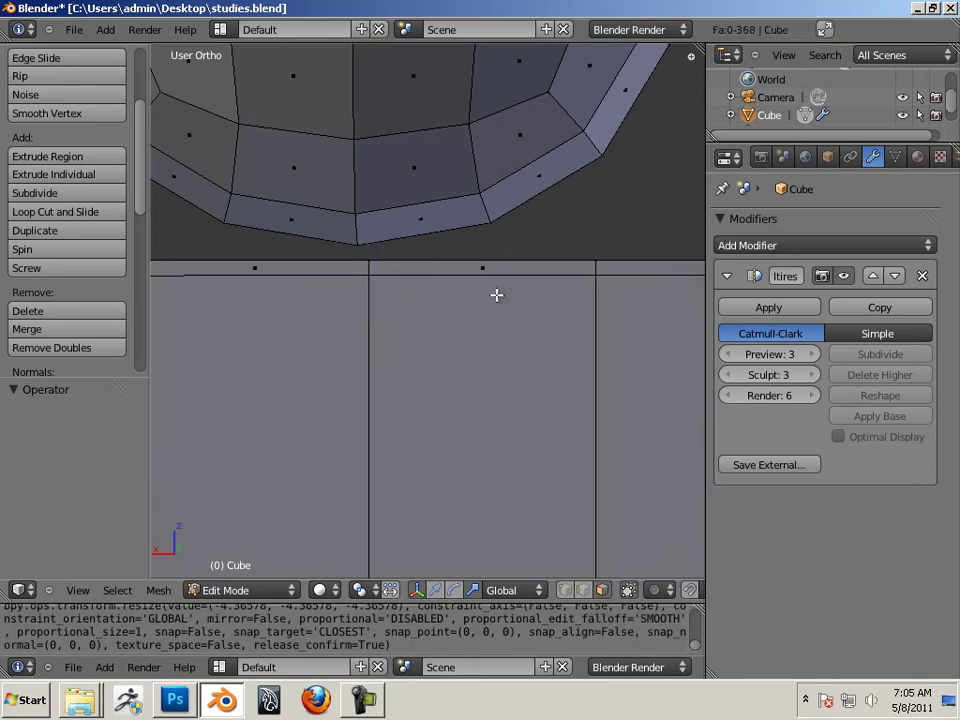
right_click(418, 222)
right_click(302, 216, "shift")
middle_click_drag(231, 266, 499, 213)
right_click(499, 225, "shift")
right_click(452, 227, "shift")
- Flatten the sphere's four bottom faces by scaling them along Z
key("s")
key("z")
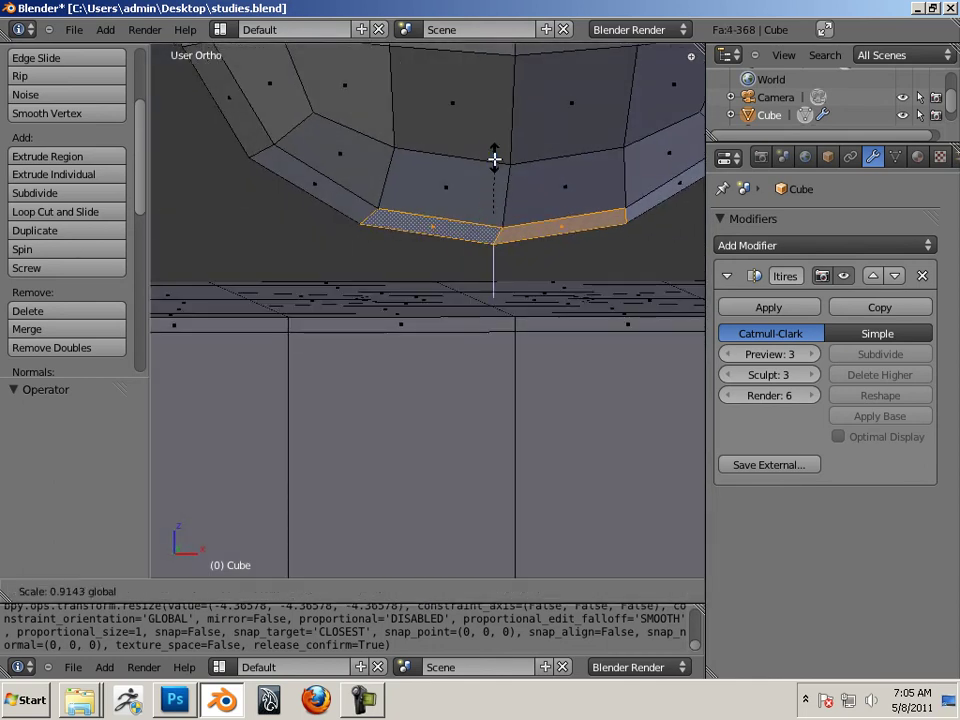
left_click(493, 214)
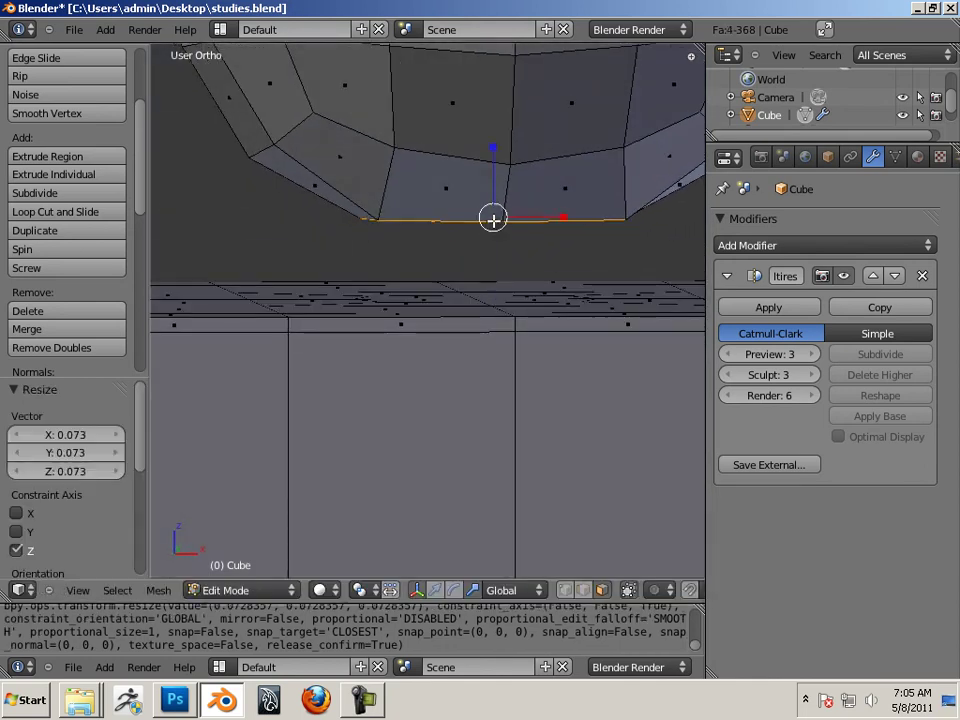
middle_click_drag(493, 216, 504, 268)
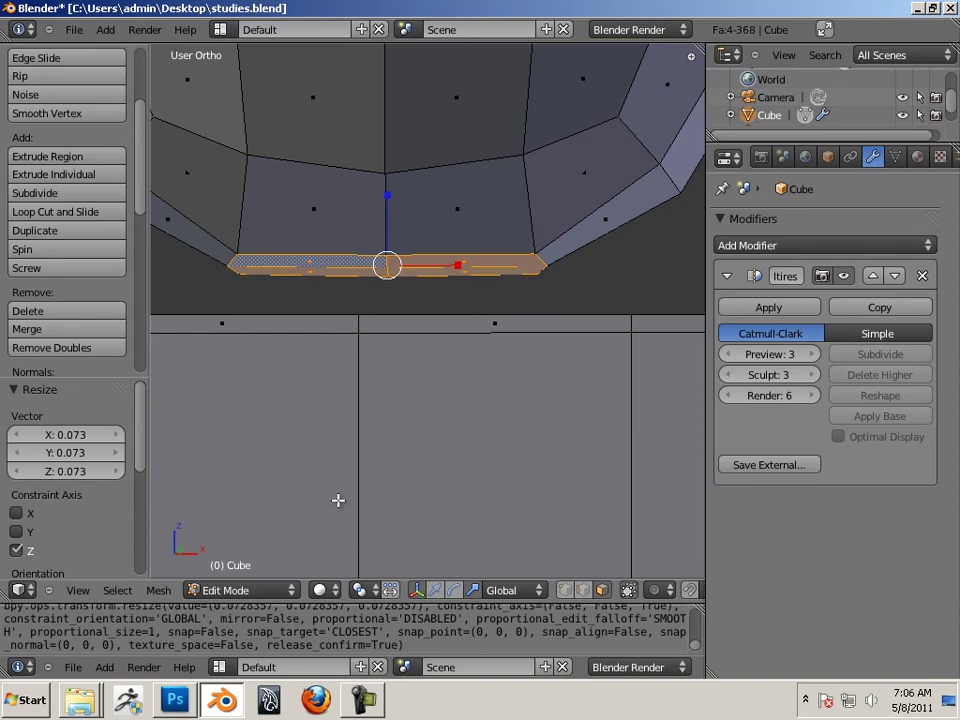
- Extrude the flattened base a tiny amount and shrink it to 0.860
key("e")
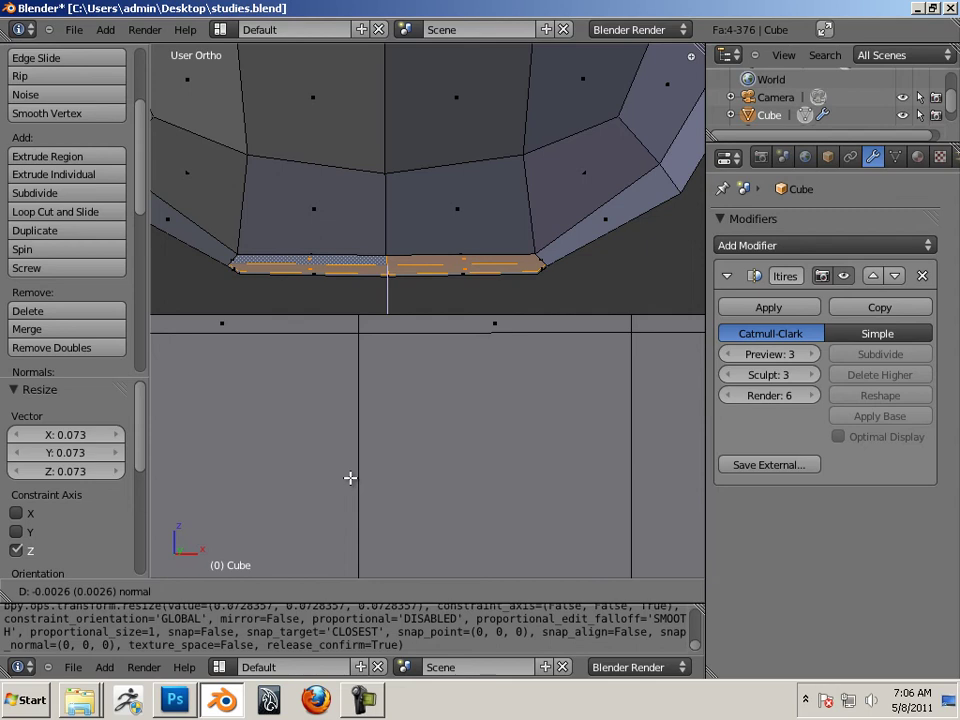
left_click(350, 478)
middle_click_drag(441, 370, 432, 349)
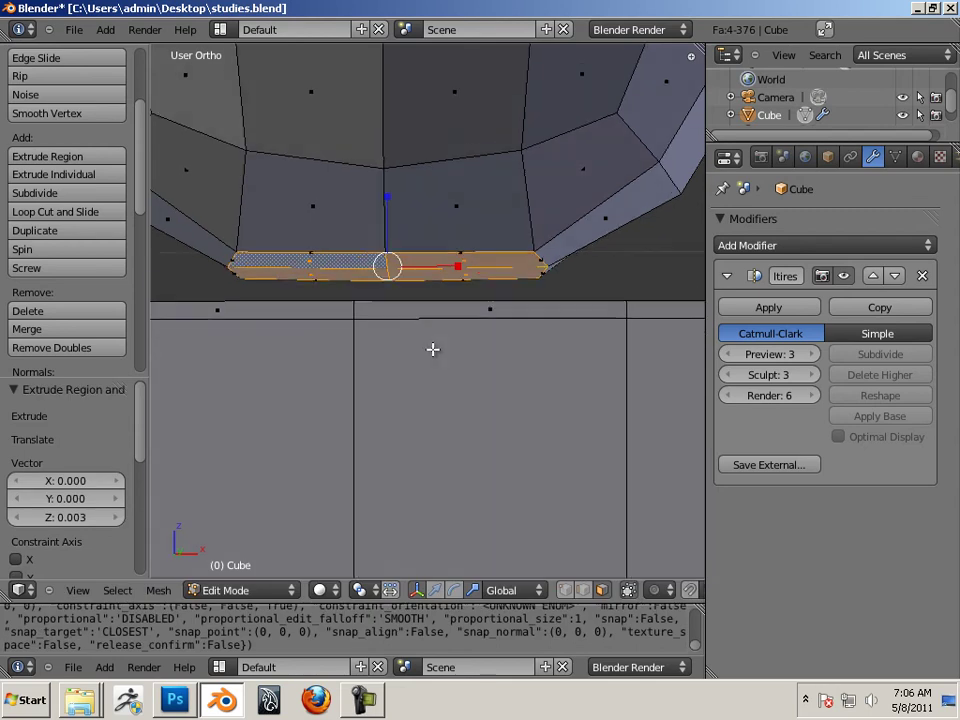
key("s")
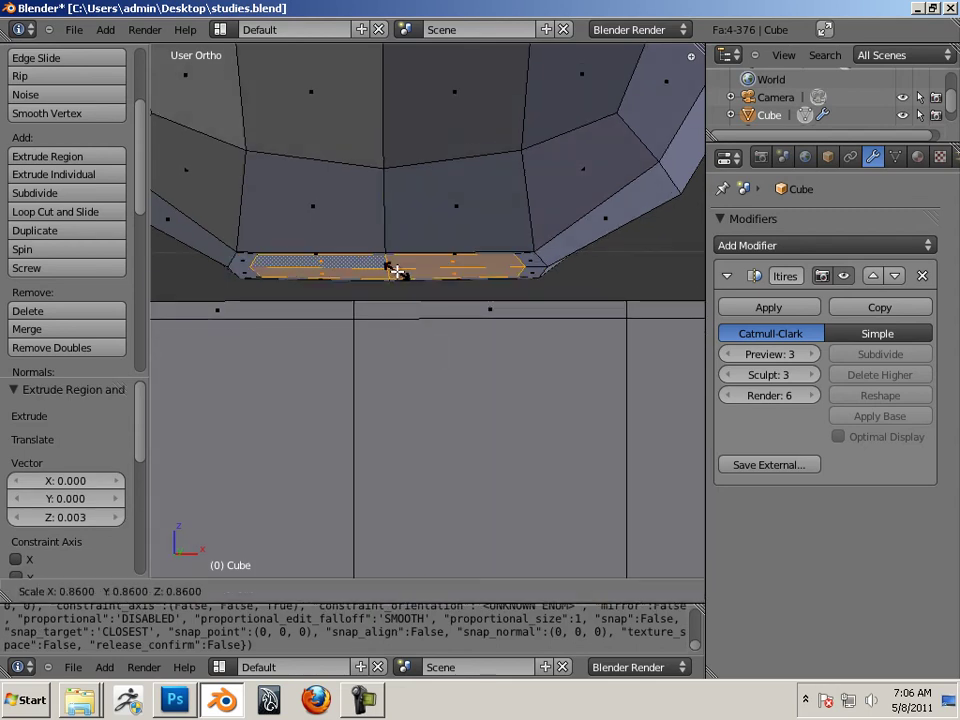
left_click(392, 268)
middle_click_drag(497, 311, 110, 325)
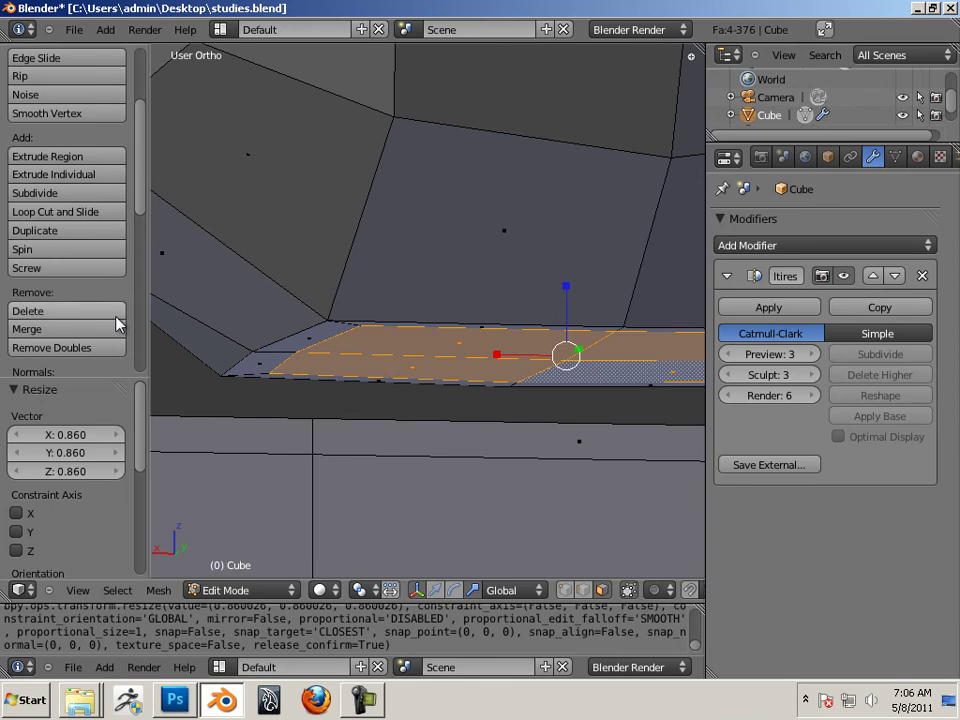
middle_click_drag(302, 328, 446, 379)
- Delete the sphere's four flattened bottom faces with Delete > Faces
key("x")
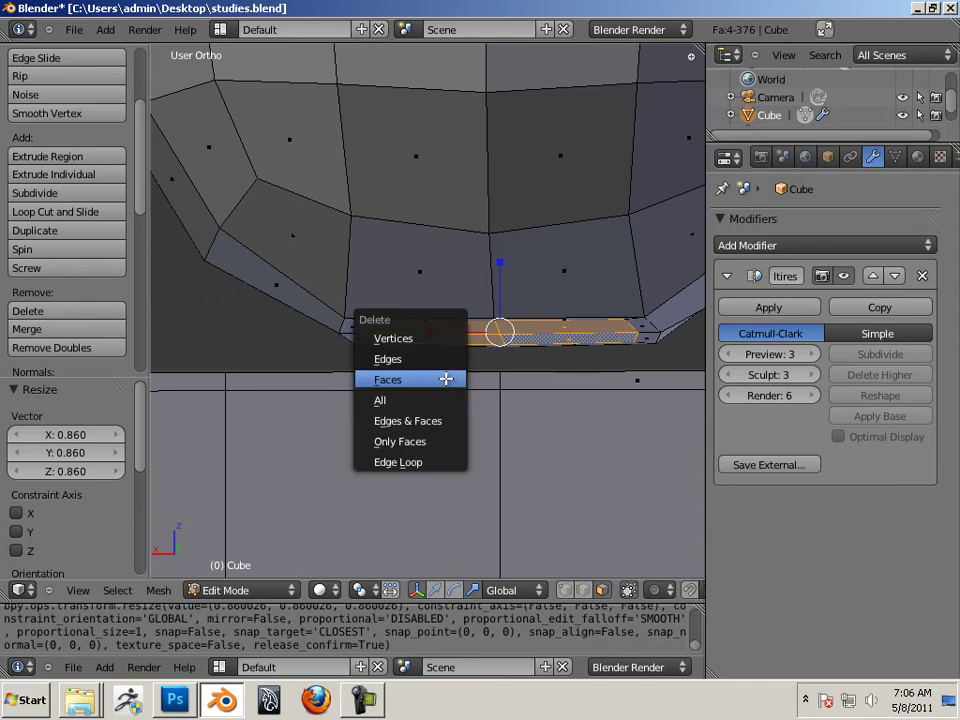
left_click(448, 379)
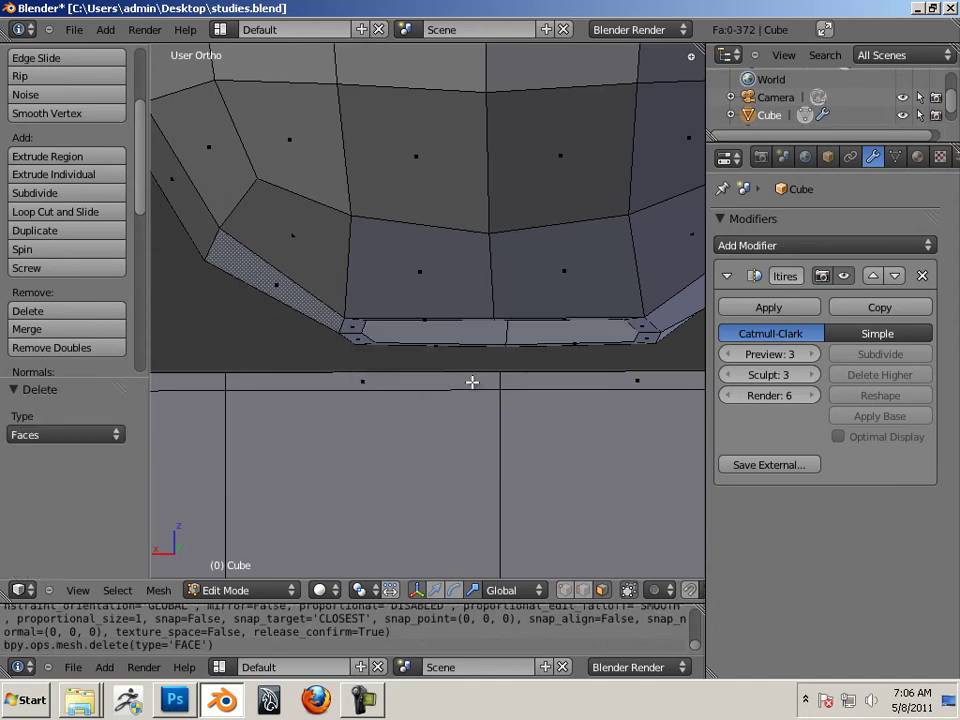
middle_click_drag(471, 381, 390, 313)
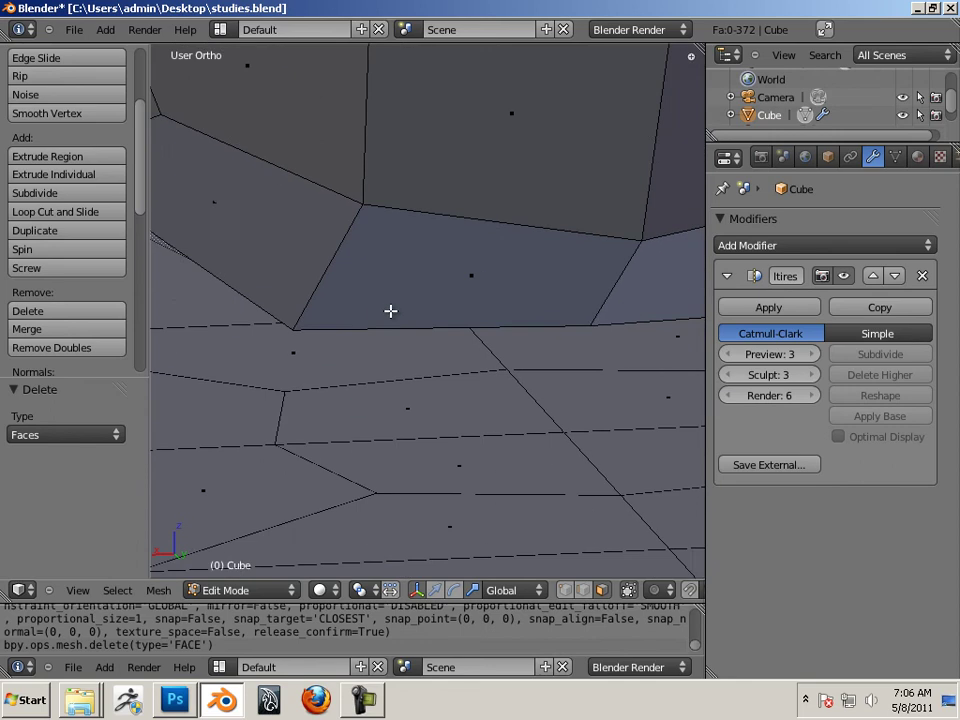
- Select the block's inset faces below the sphere and delete them as faces
right_click(454, 467)
middle_click_drag(437, 401, 409, 402)
middle_click_drag(581, 443, 380, 411)
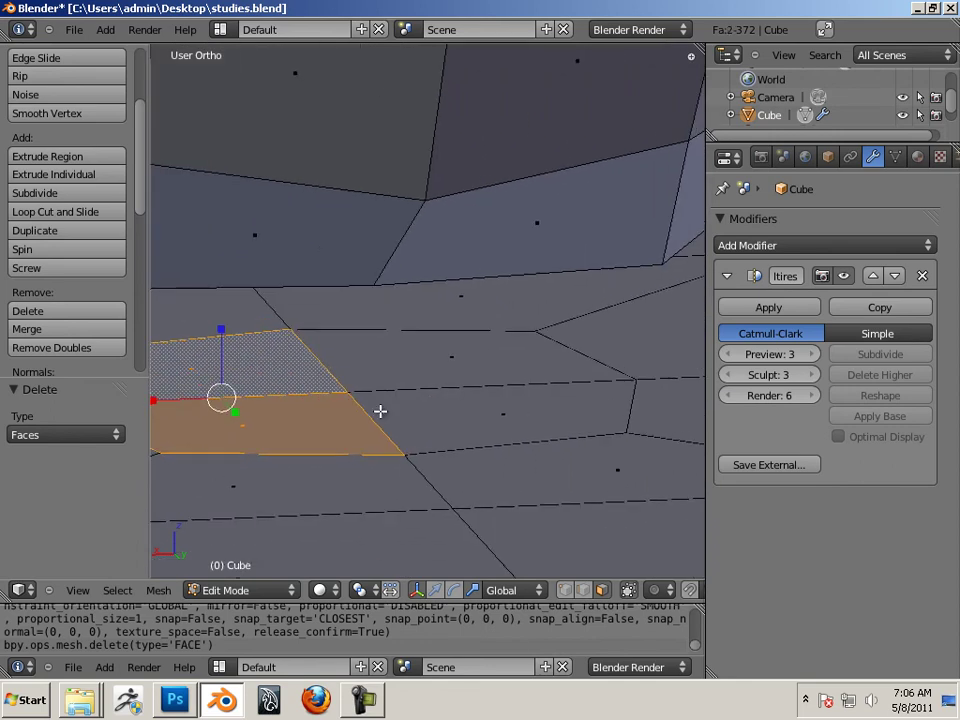
right_click(494, 418, "shift")
right_click(467, 360, "shift")
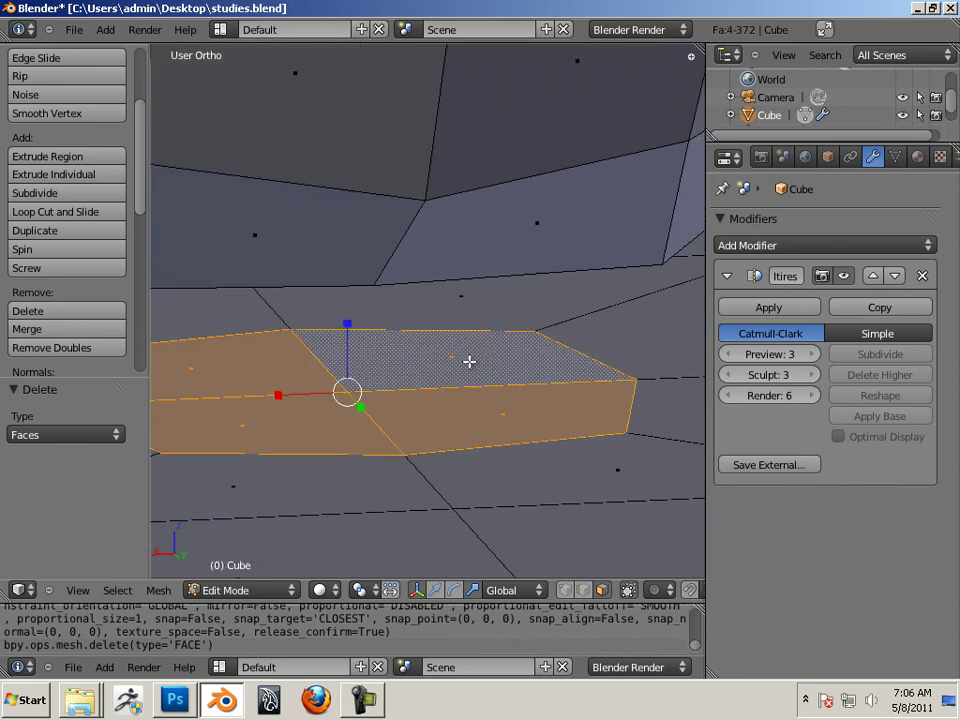
key("x")
left_click(465, 362)
middle_click_drag(544, 405, 404, 400)
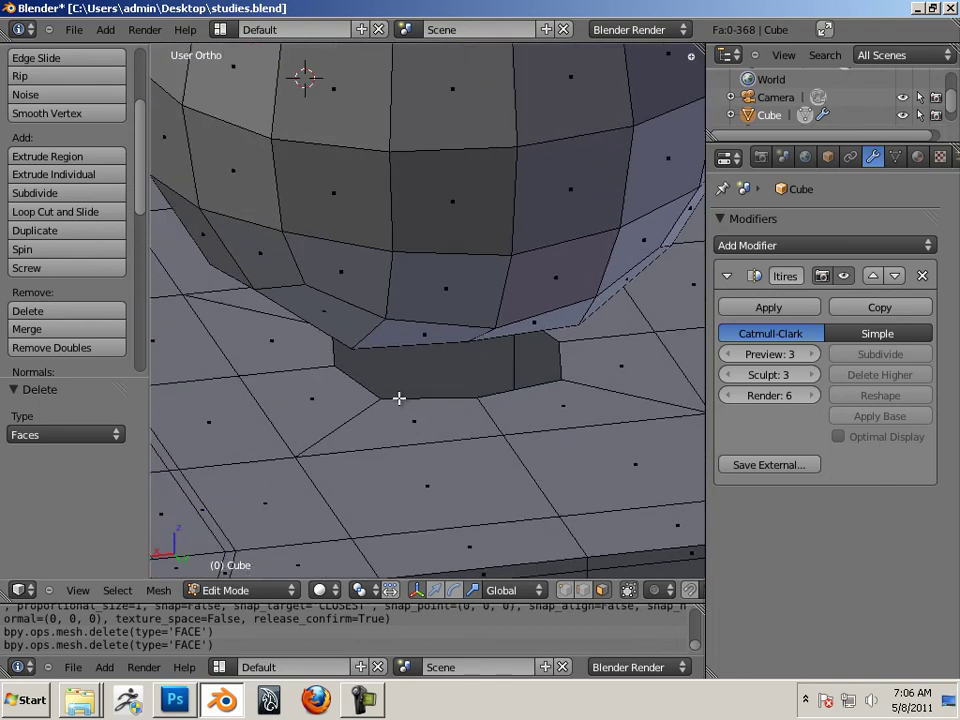
- Add a loop cut around the slot where the sphere's underside meets the block
key("ctrl+r")
left_click(375, 402)
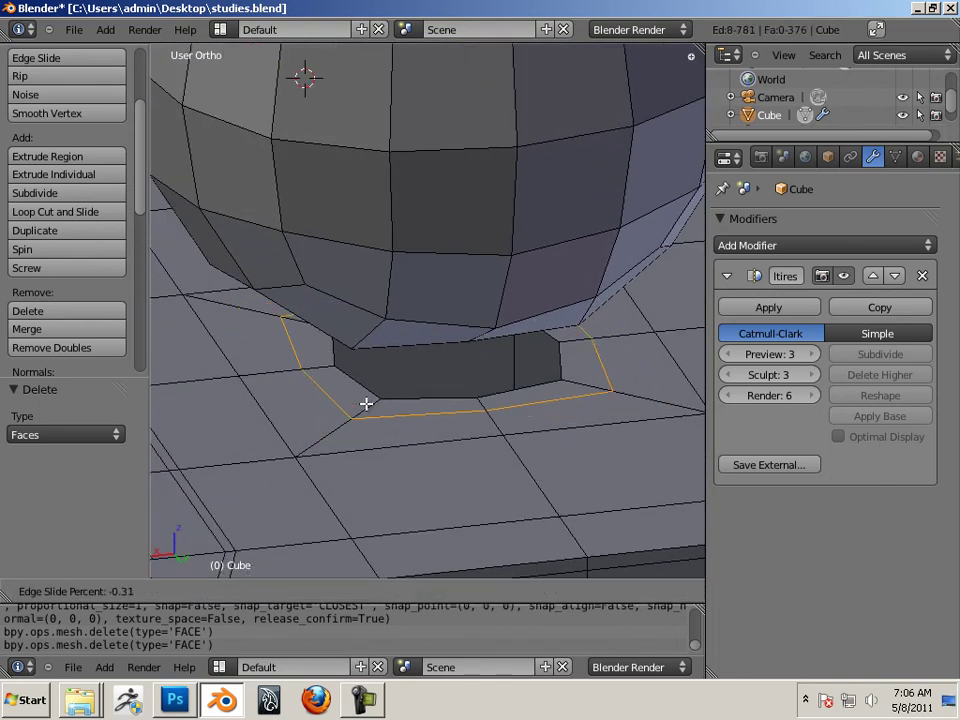
left_click(353, 409)
mouse_move(450, 474)
middle_mouse_down()
mouse_move(377, 429)
mouse_move(426, 429)
mouse_move(384, 470)
mouse_move(418, 454)
mouse_move(463, 486)
mouse_move(423, 462)
mouse_move(431, 489)
mouse_move(420, 497)
mouse_move(437, 463)
mouse_move(438, 492)
middle_mouse_up()
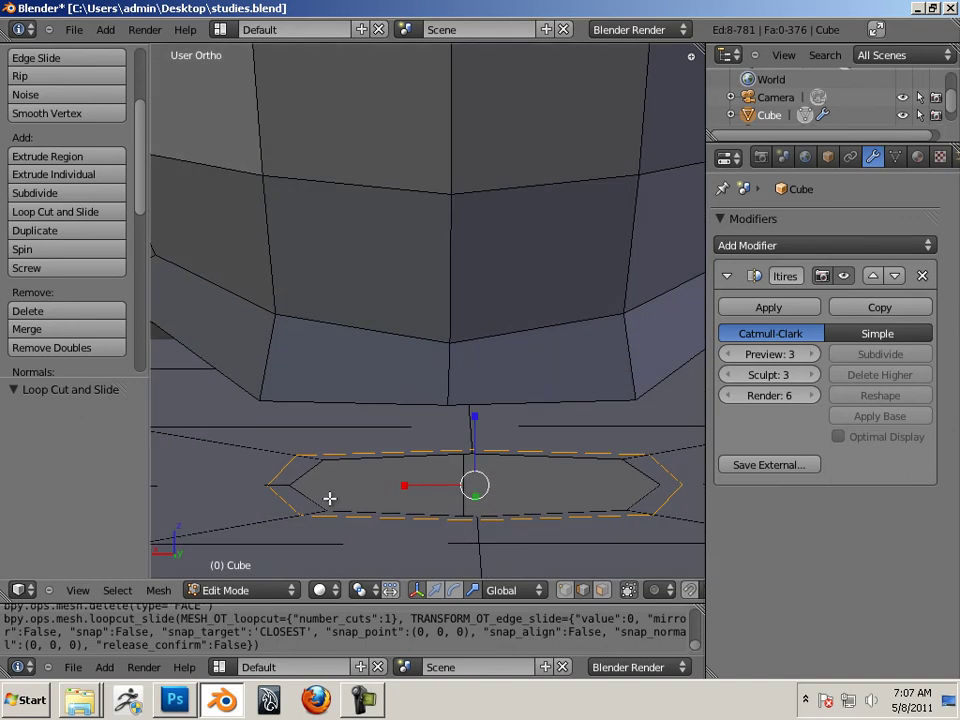
- Try scaling the new edge loop, undo it, and view the floor band from below
key("s")
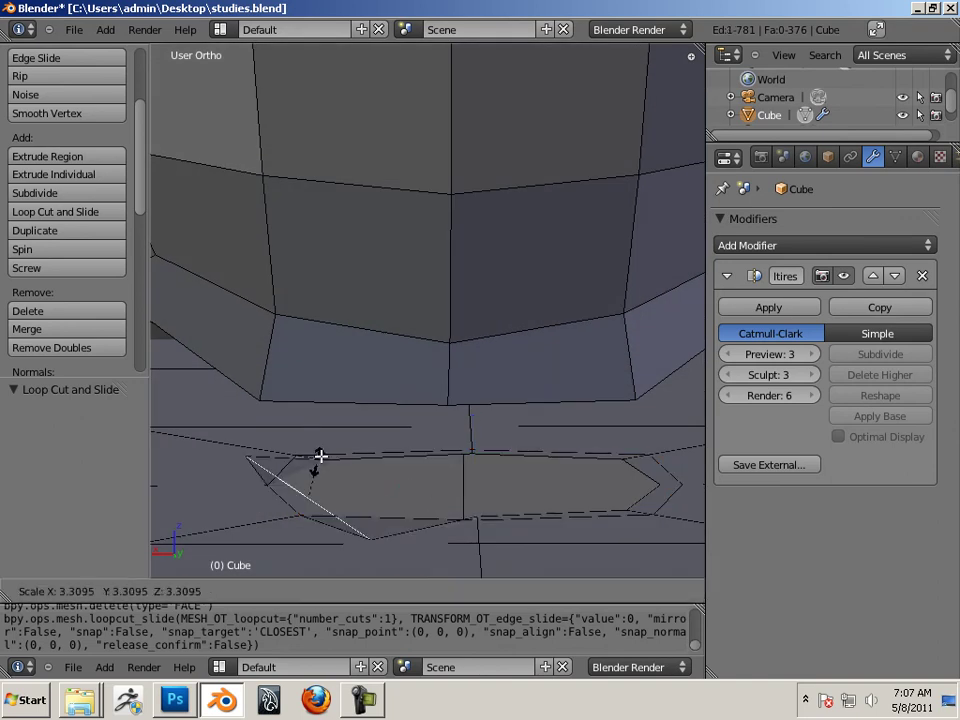
left_click(360, 450)
key("ctrl+z")
middle_click_drag(354, 478, 405, 488)
middle_click_drag(427, 376, 384, 411)
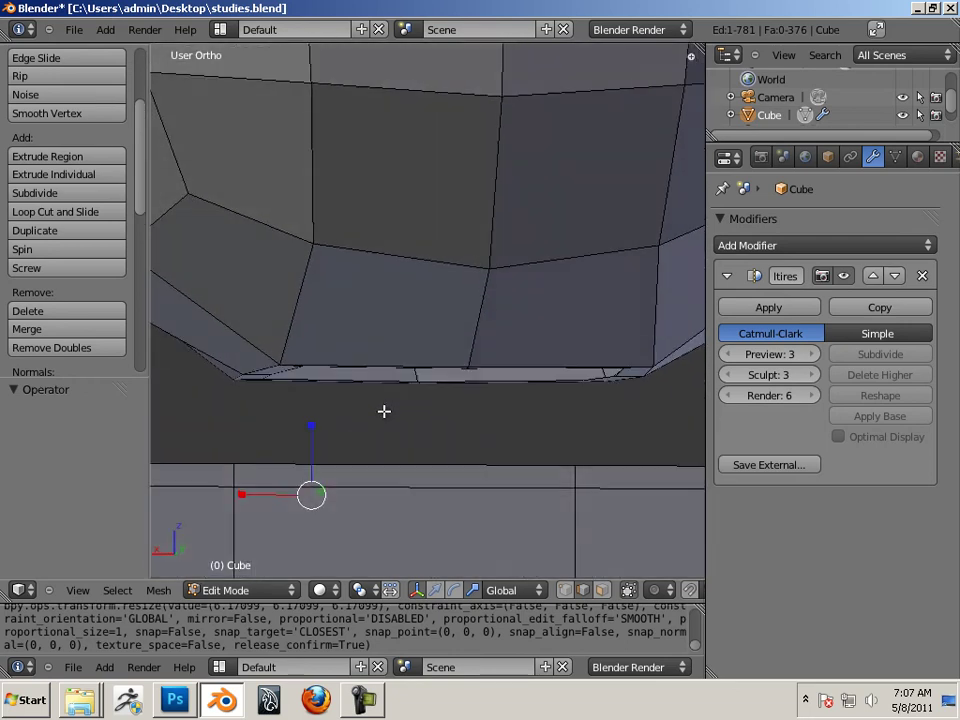
- Switch to vertex select and scale the slot vertices along Y, undoing a second Y scale
middle_click_drag(397, 466, 339, 436)
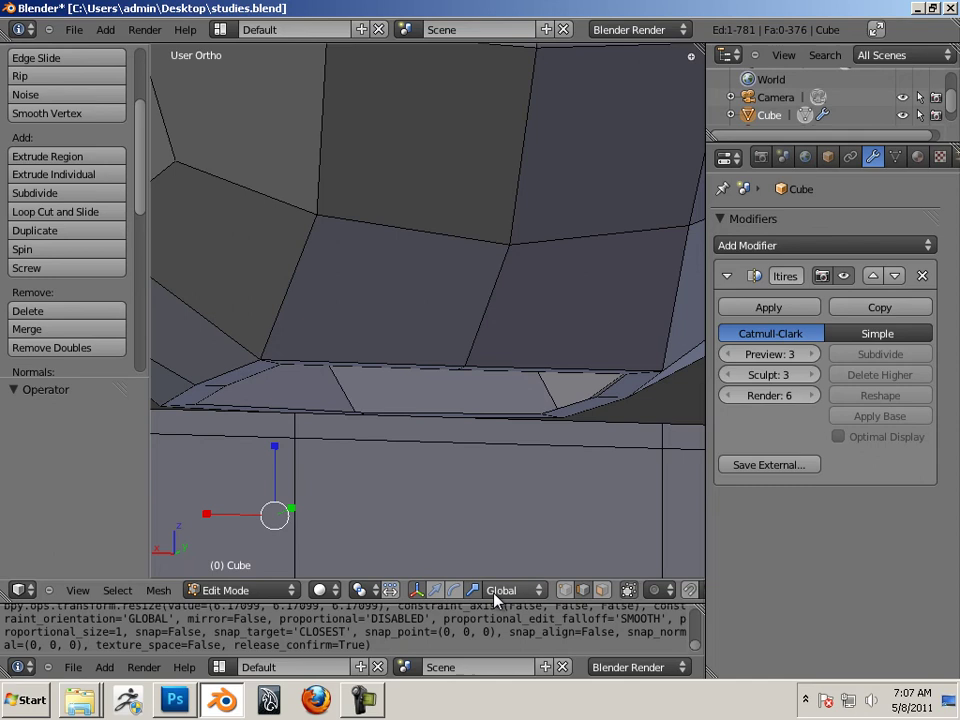
left_click(565, 590)
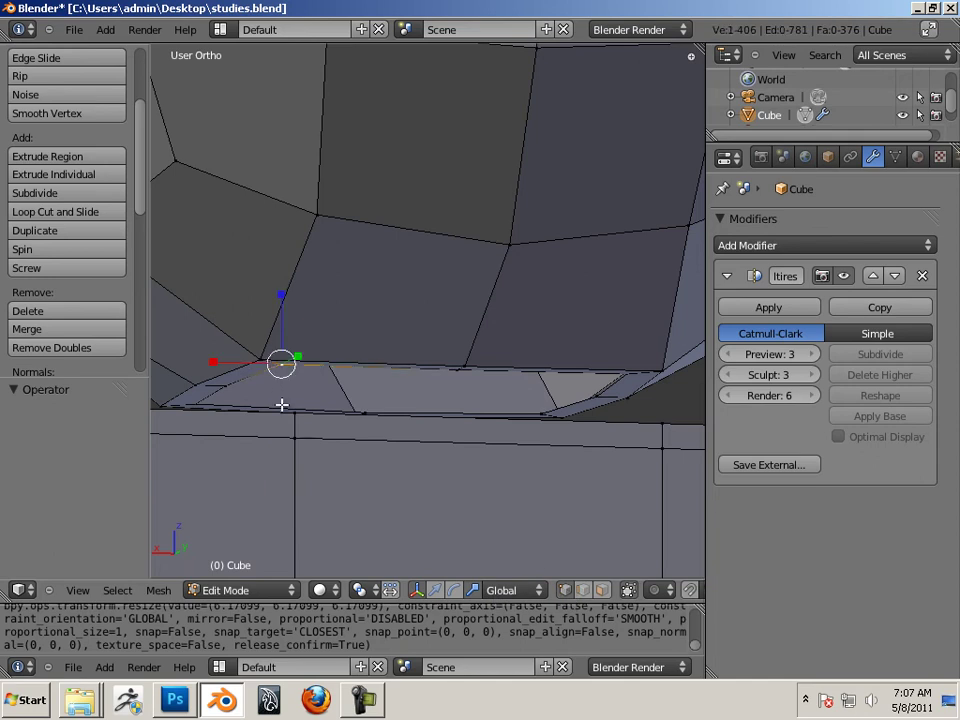
middle_click_drag(282, 404, 300, 529)
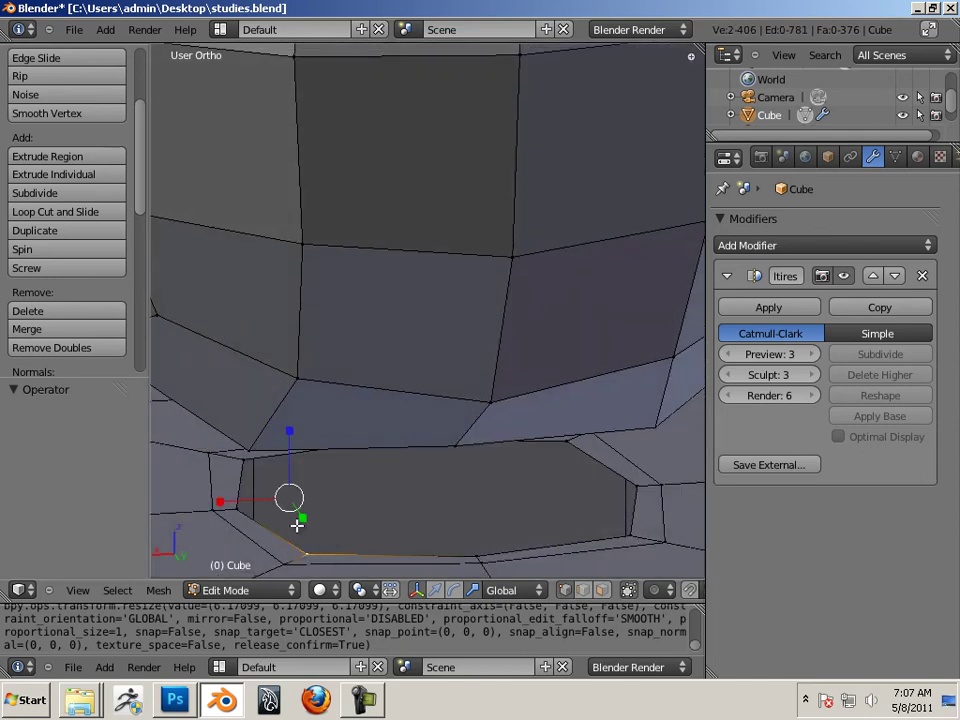
key("s")
key("y")
left_click(307, 524)
key("s")
key("y")
left_click(305, 440)
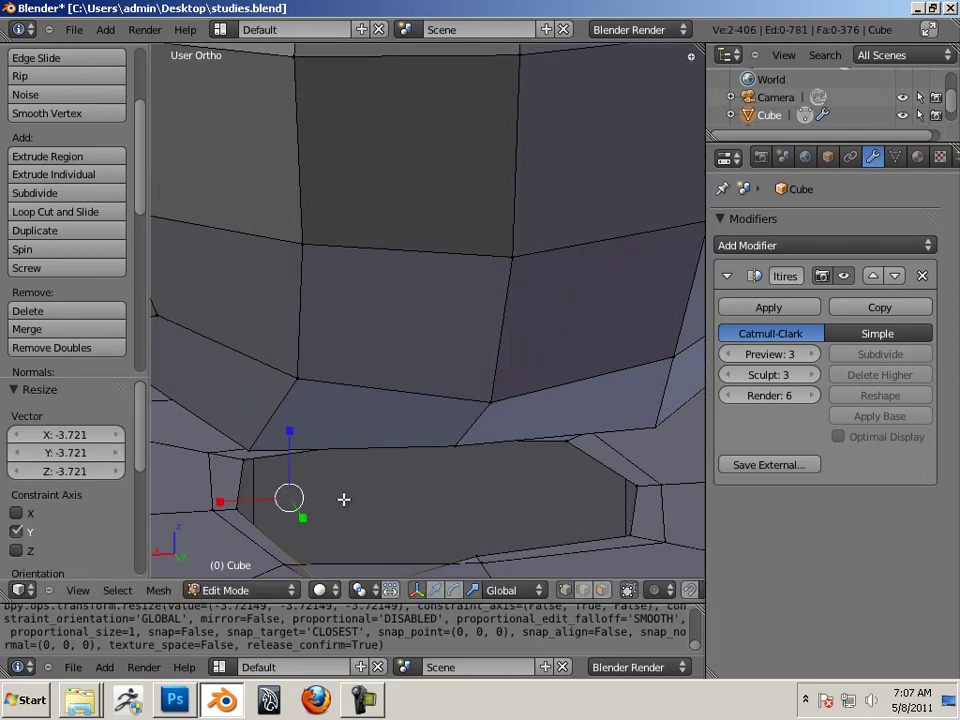
key("ctrl+z")
middle_click_drag(367, 491, 370, 426)
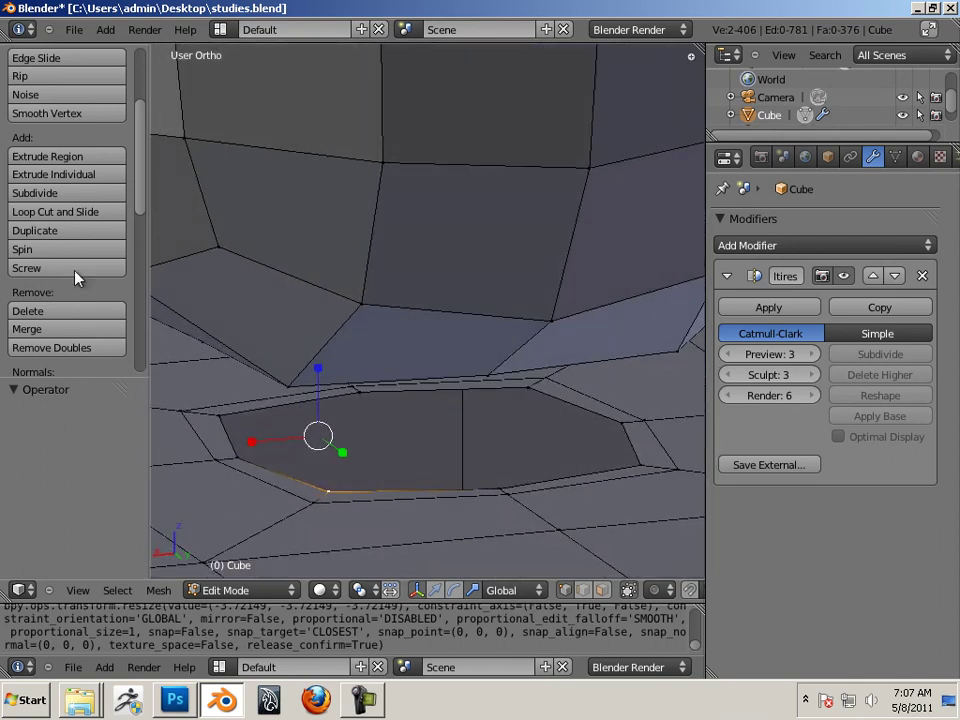
- Merge the first two vertex pairs around the slot at their center
left_click(68, 329)
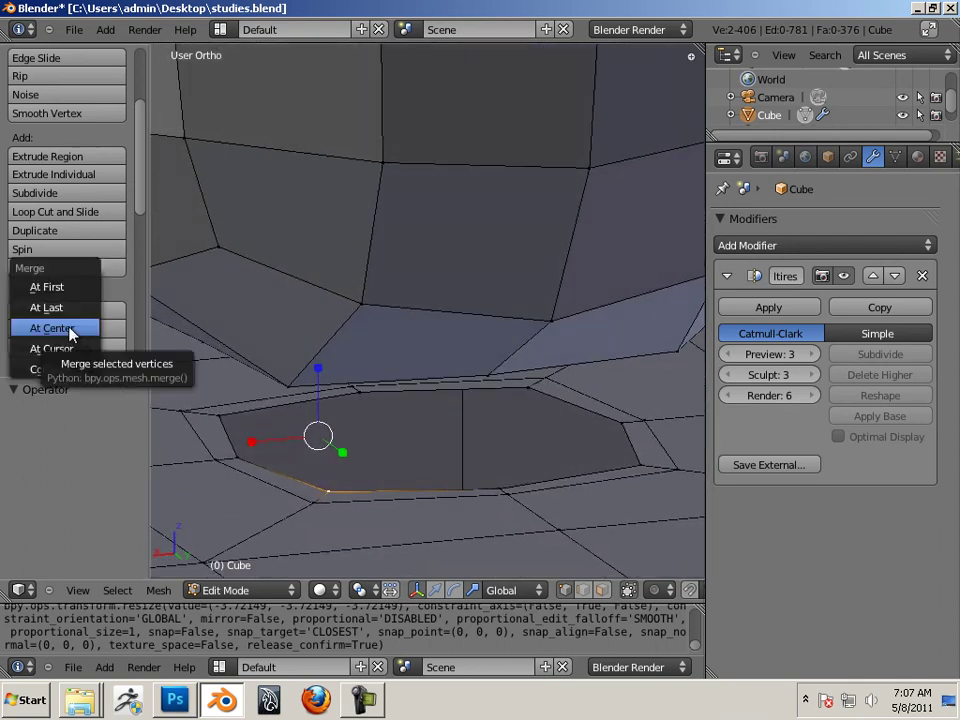
left_click(70, 330)
middle_click_drag(439, 407, 373, 425)
right_click(411, 494, "shift")
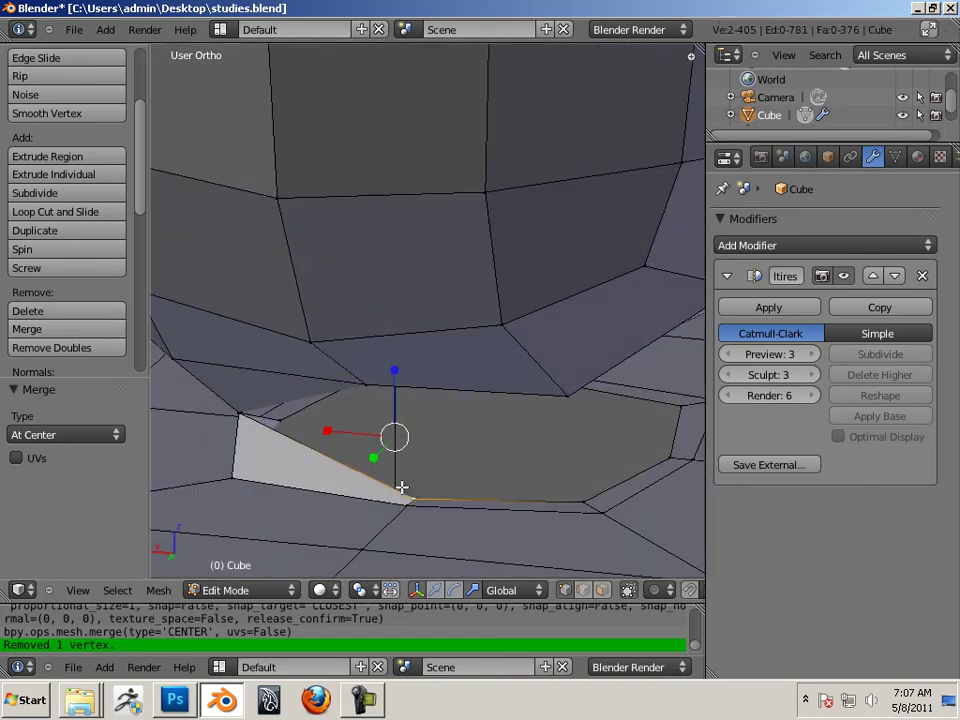
left_click(73, 322)
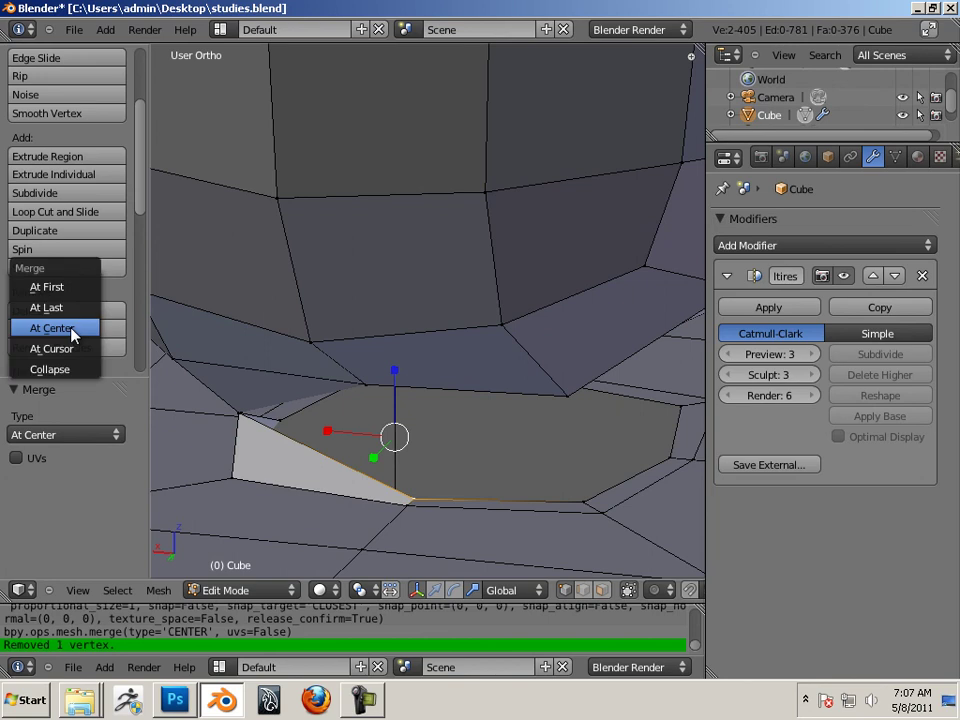
left_click(75, 326)
- Merge a third vertex pair at center and select the vertex where the edges meet
middle_click_drag(525, 452, 505, 482)
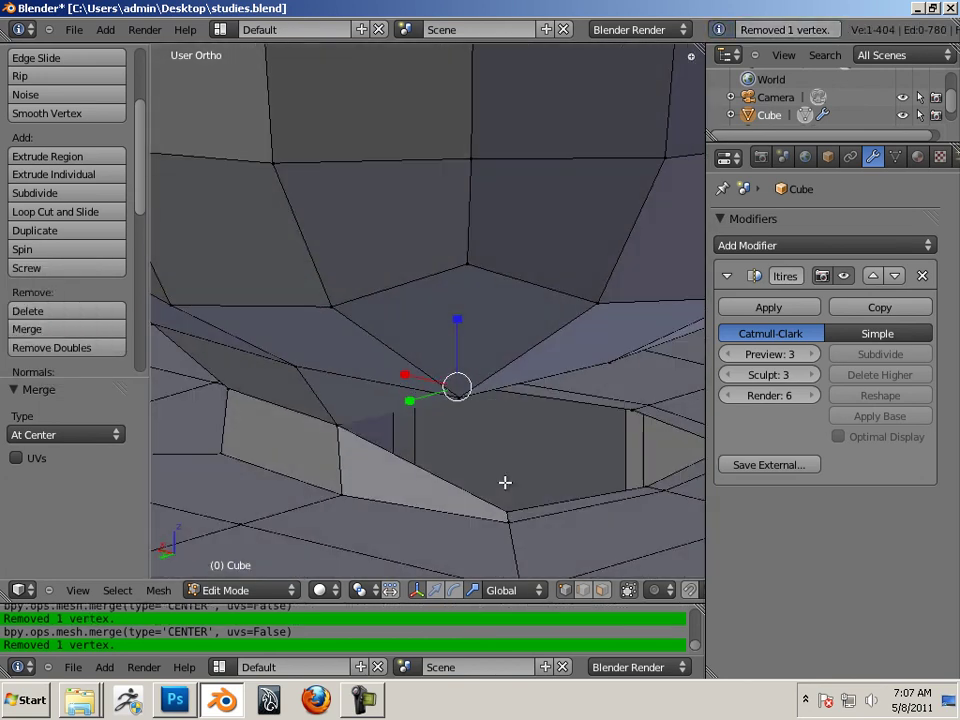
left_click(80, 326)
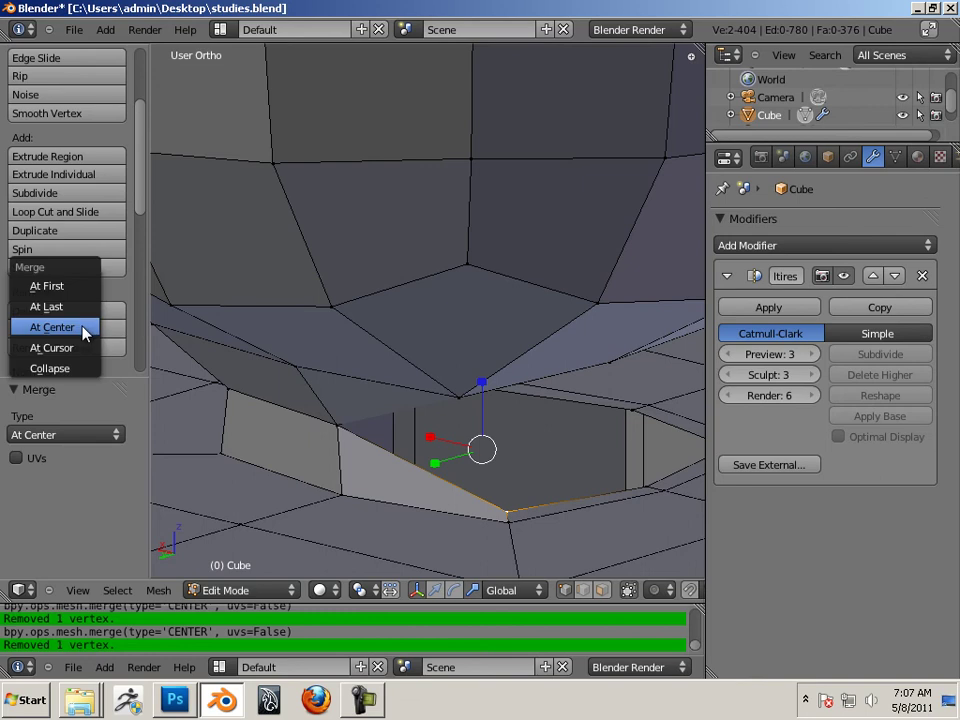
left_click(85, 328)
middle_click_drag(645, 438, 389, 274)
right_click(409, 271)
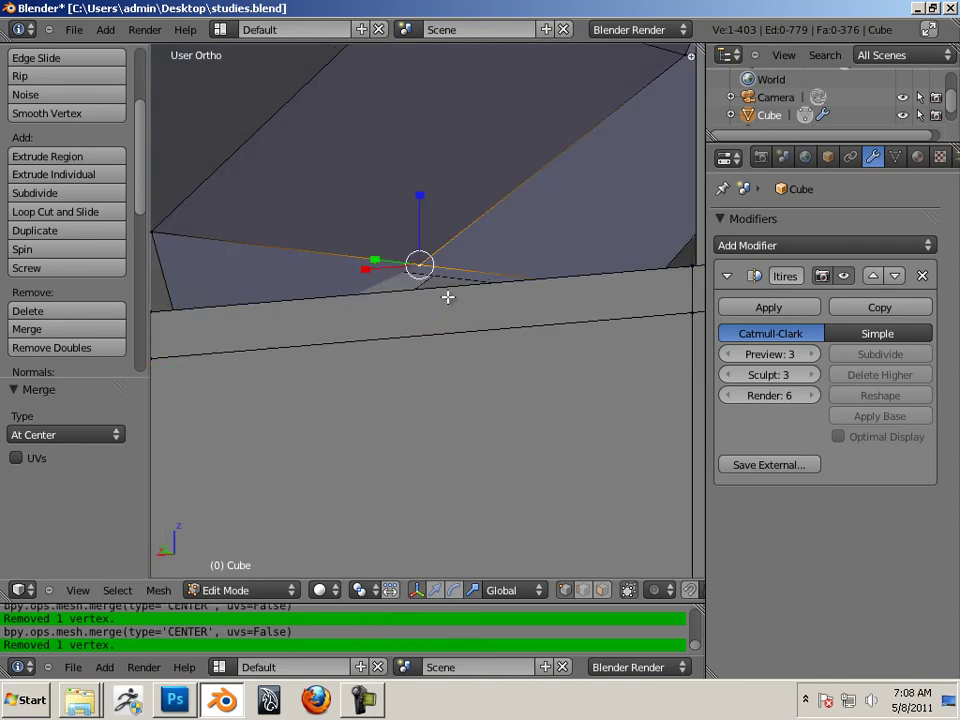
middle_click_drag(448, 297, 487, 340)
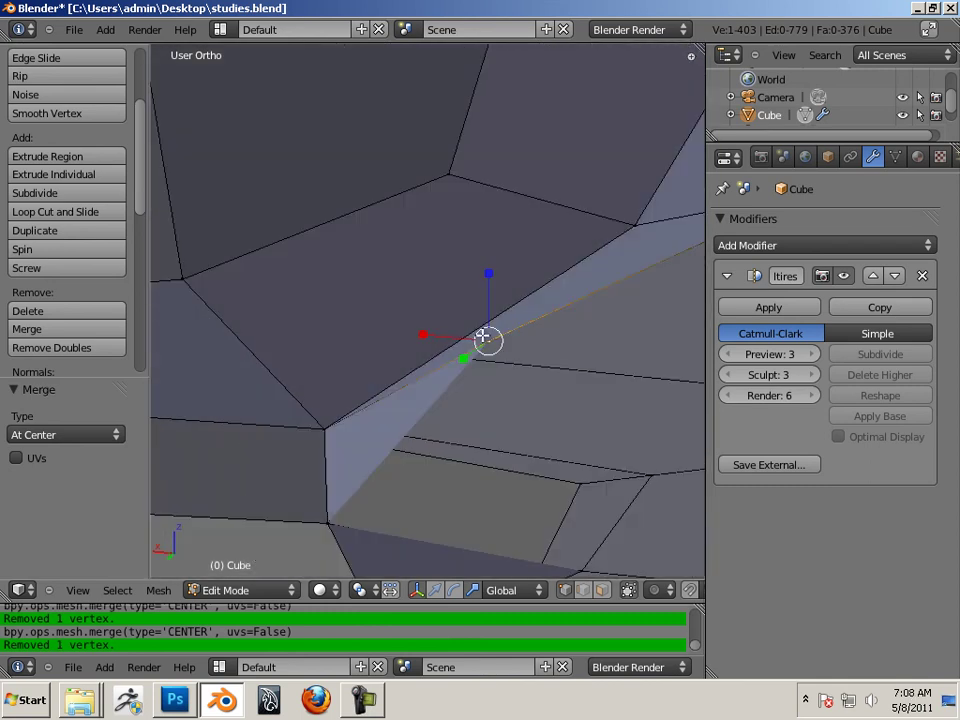
- Switch the viewport to wireframe and scale the selected vertices along X
left_click(322, 591)
left_click(349, 550)
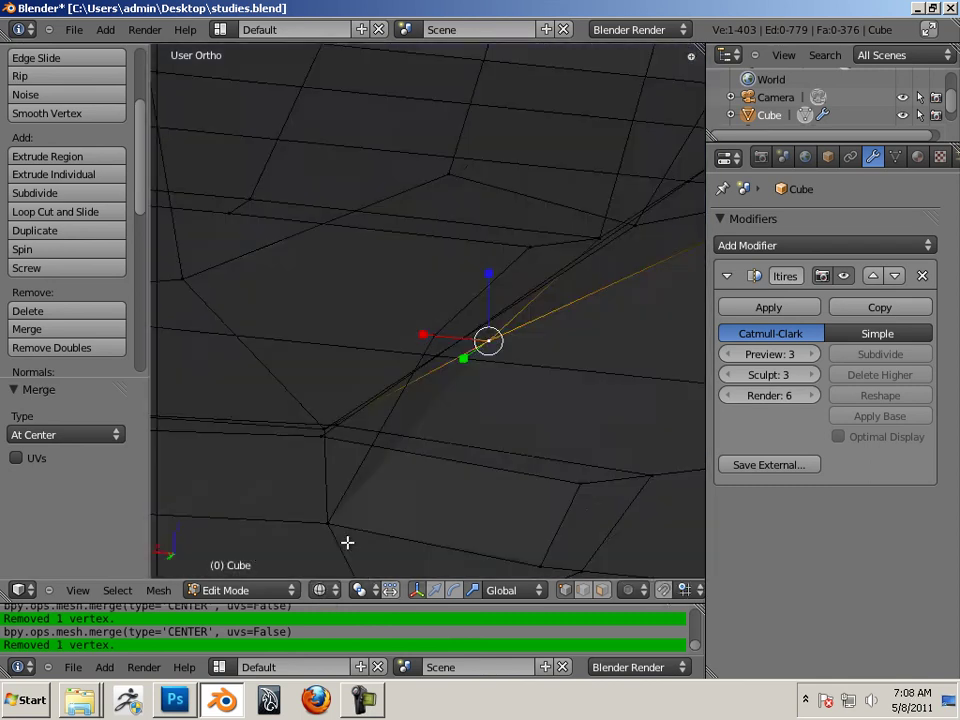
middle_click_drag(347, 542, 457, 484)
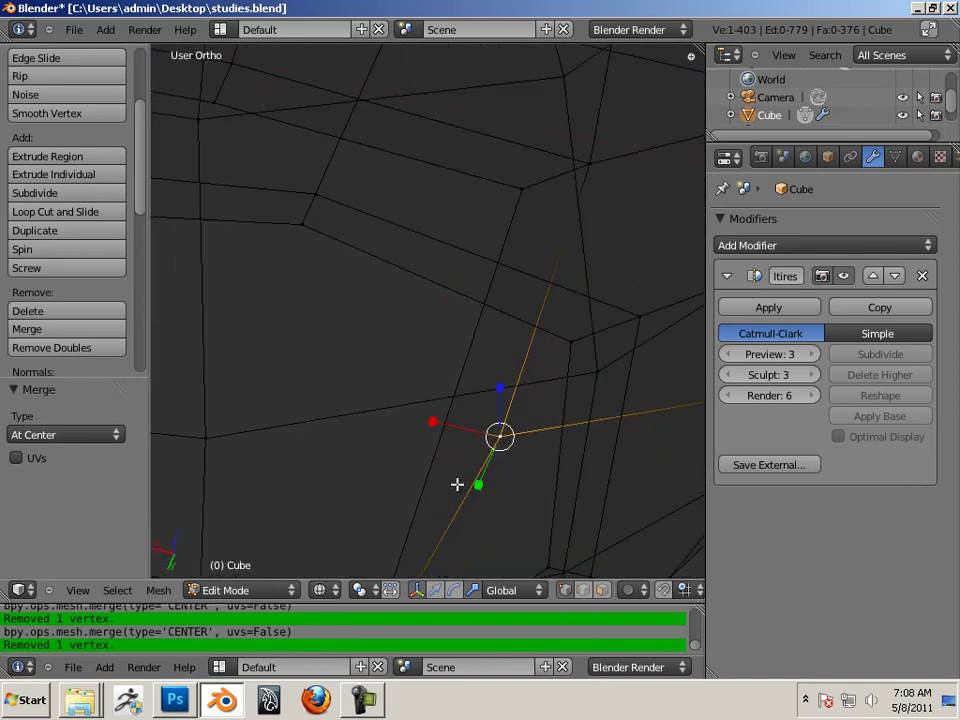
key("s")
key("x")
key("Return")
middle_click_drag(413, 450, 462, 381)
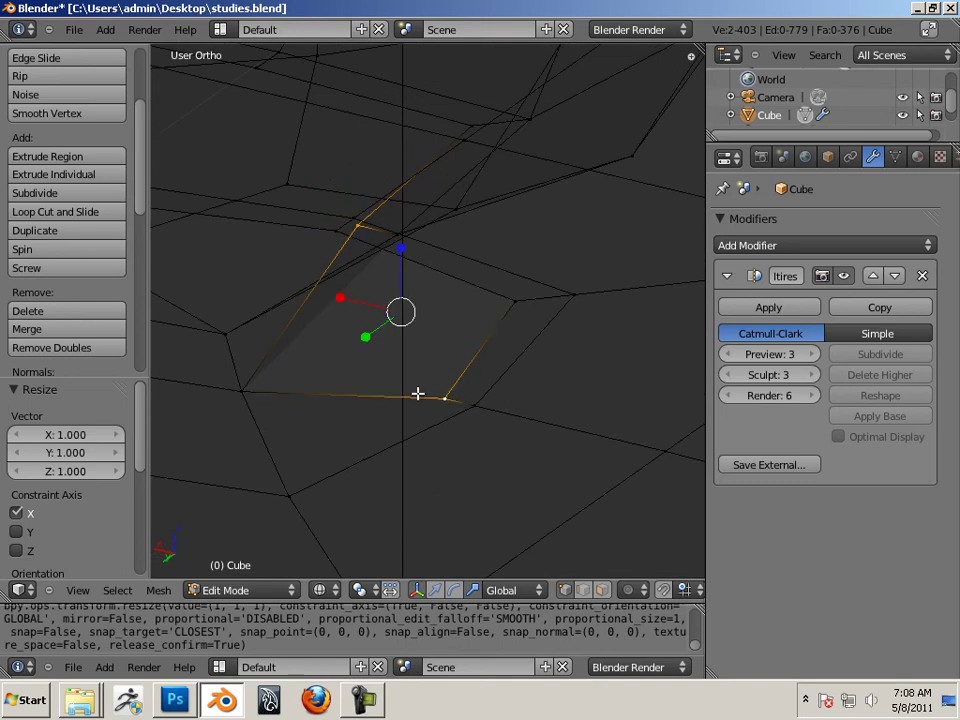
- Merge the selection into one vertex, then weld a slot-edge vertex to its lower partner at center
left_click(77, 336)
left_click(79, 332)
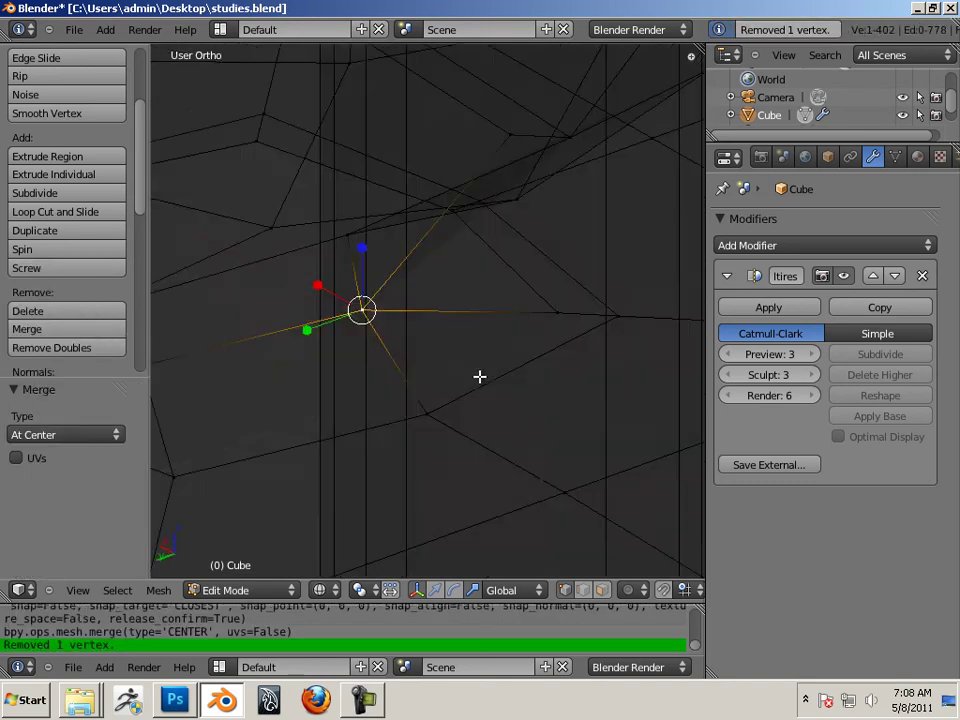
middle_click_drag(210, 343, 420, 414)
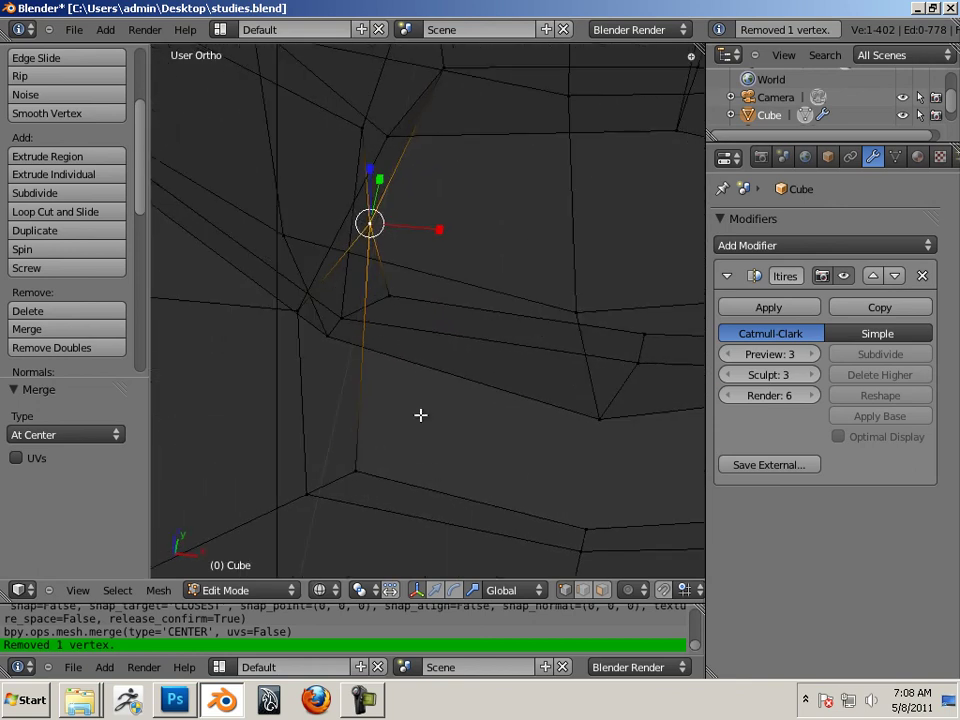
right_click(393, 297)
right_click(380, 466, "shift")
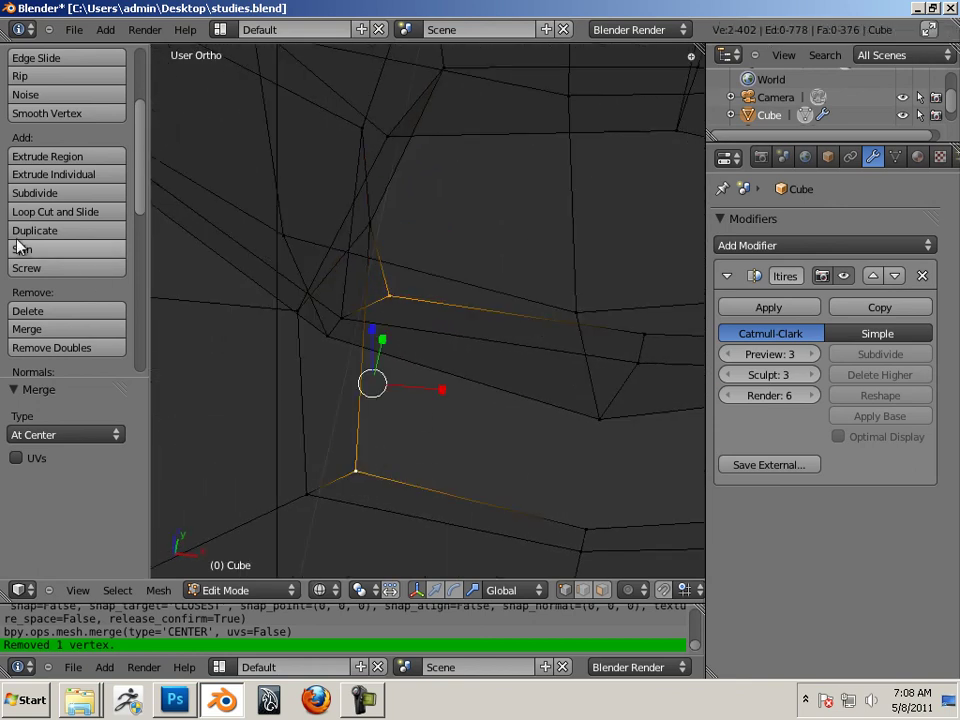
left_click(51, 329)
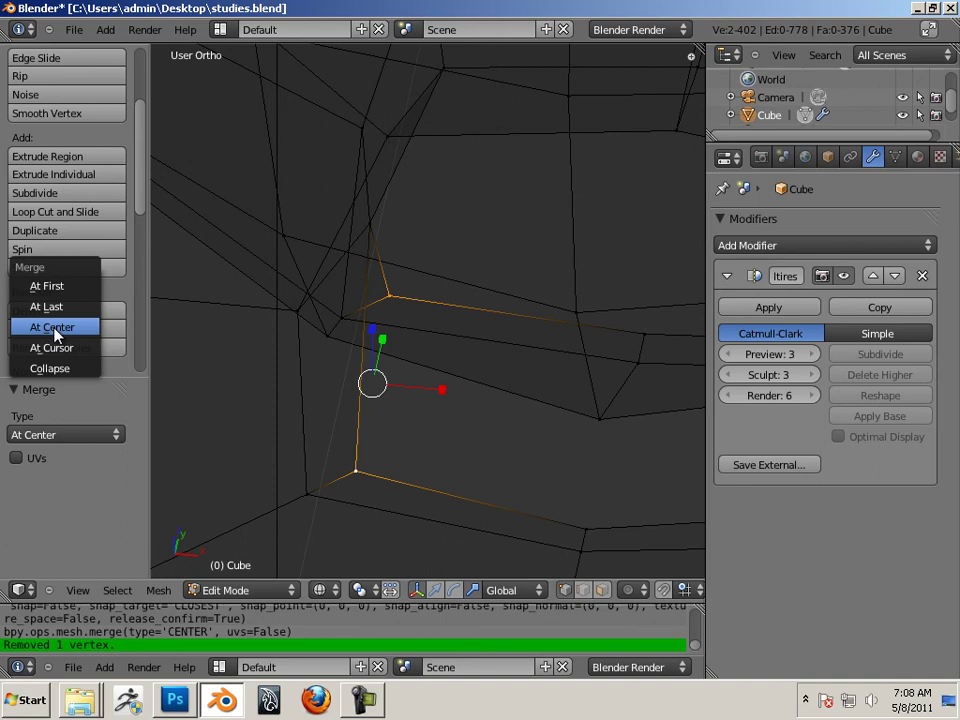
left_click(40, 327)
middle_click_drag(328, 339, 180, 302, "shift")
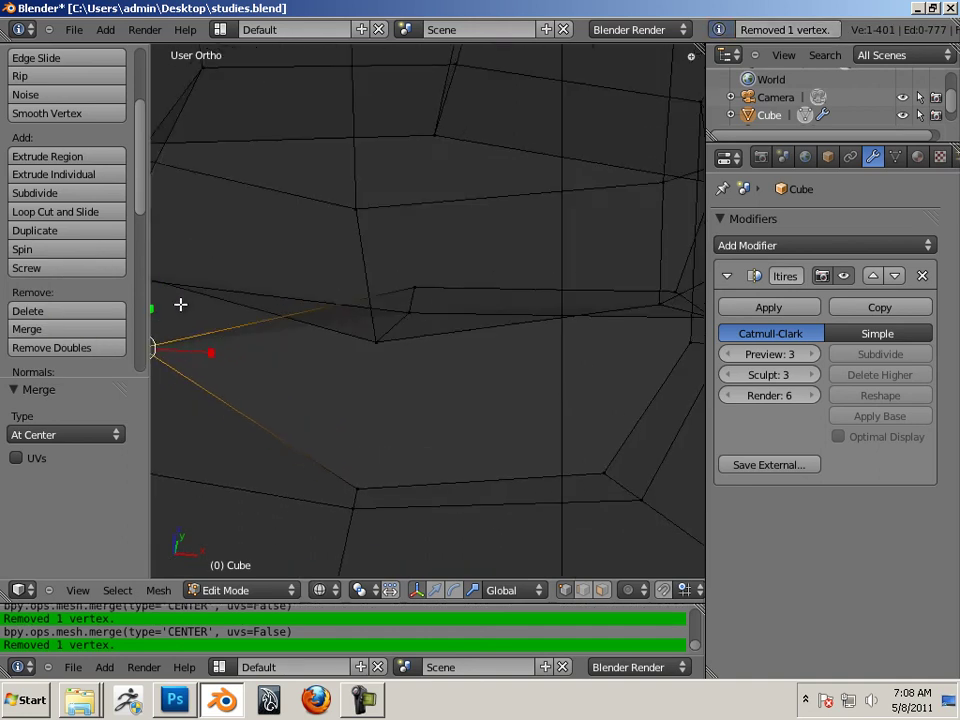
- Weld the next two stray vertex pairs at their centre
right_click(410, 297)
right_click(354, 490, "shift")
left_click(80, 329)
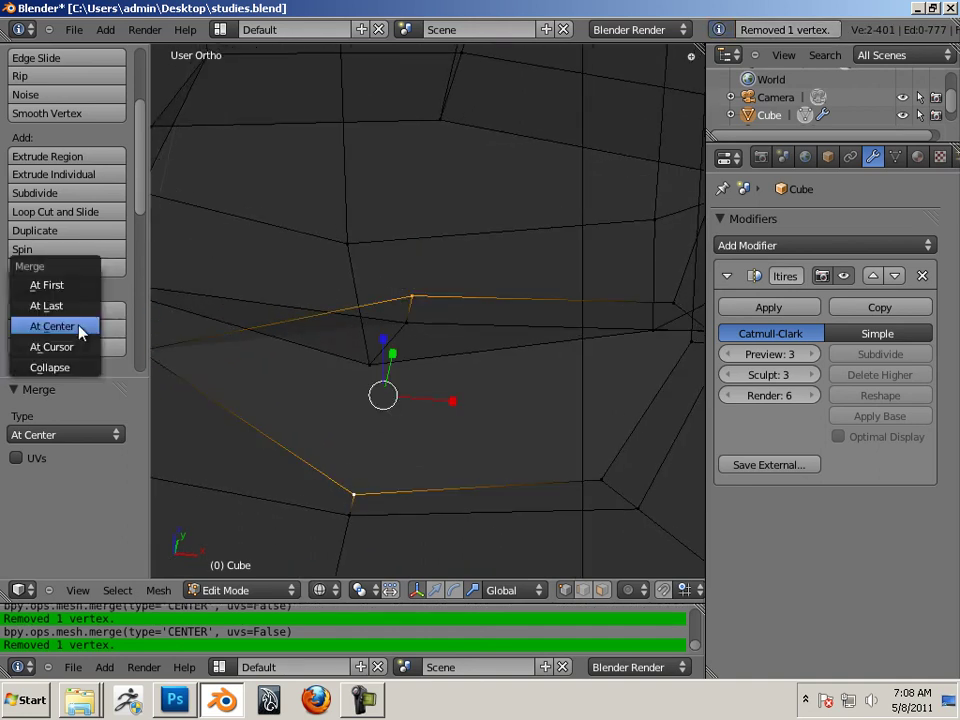
left_click(80, 329)
scroll(317, 319, "down", 5, "ctrl")
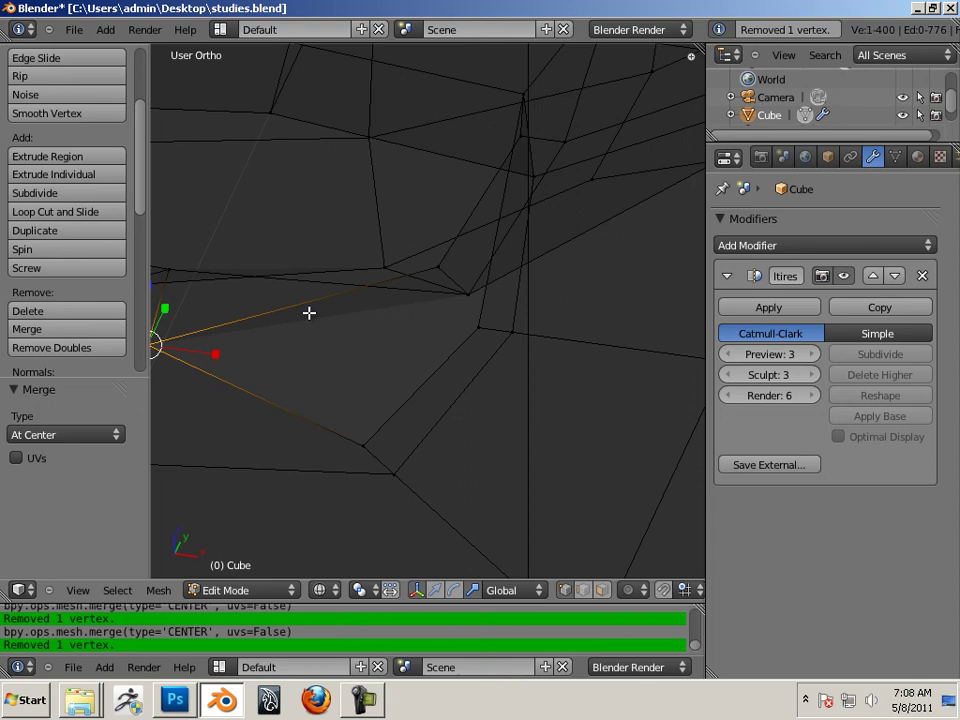
right_click(444, 266)
right_click(364, 444, "shift")
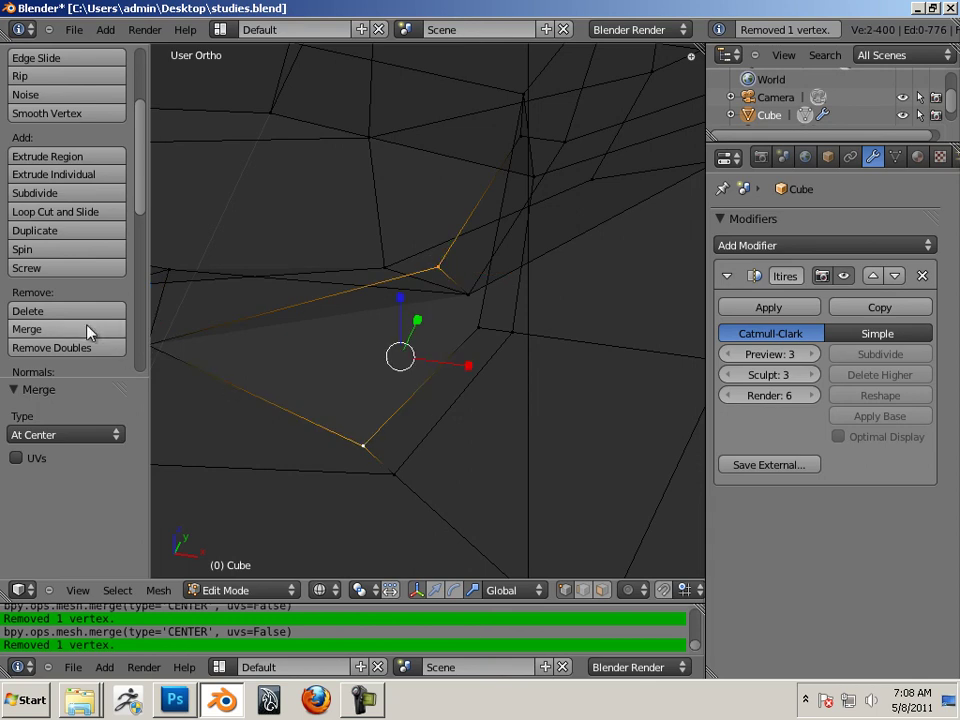
left_click(94, 330)
left_click(81, 332)
scroll(594, 315, "down", 5, "ctrl")
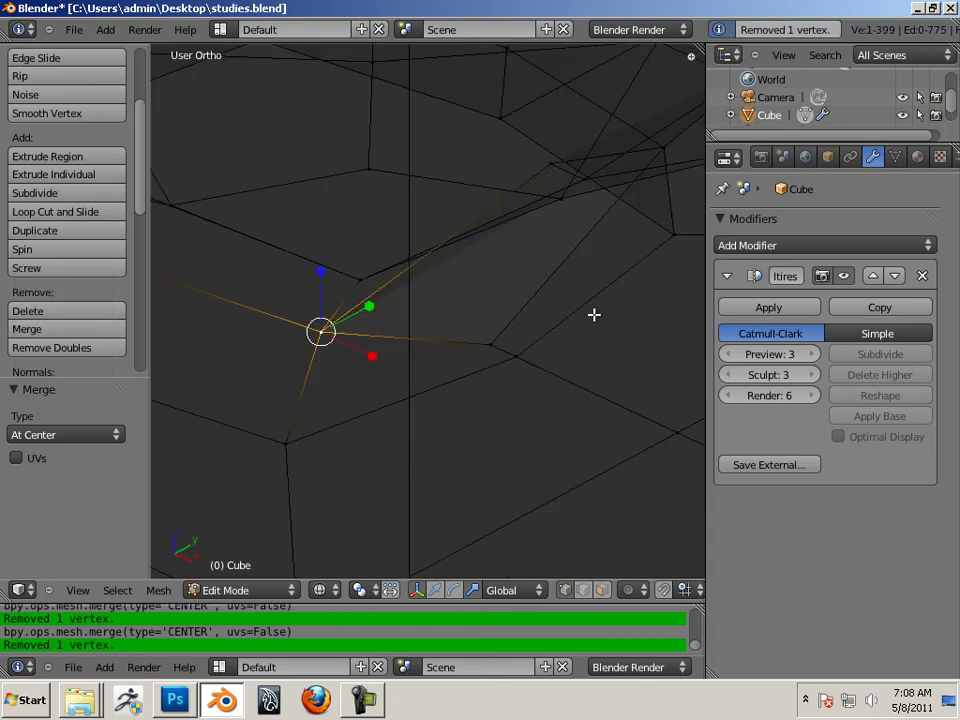
- Weld one more vertex pair near the join, bringing the mesh to 398 vertices
middle_click_drag(501, 327, 479, 359)
right_click(525, 242)
right_click(473, 370, "shift")
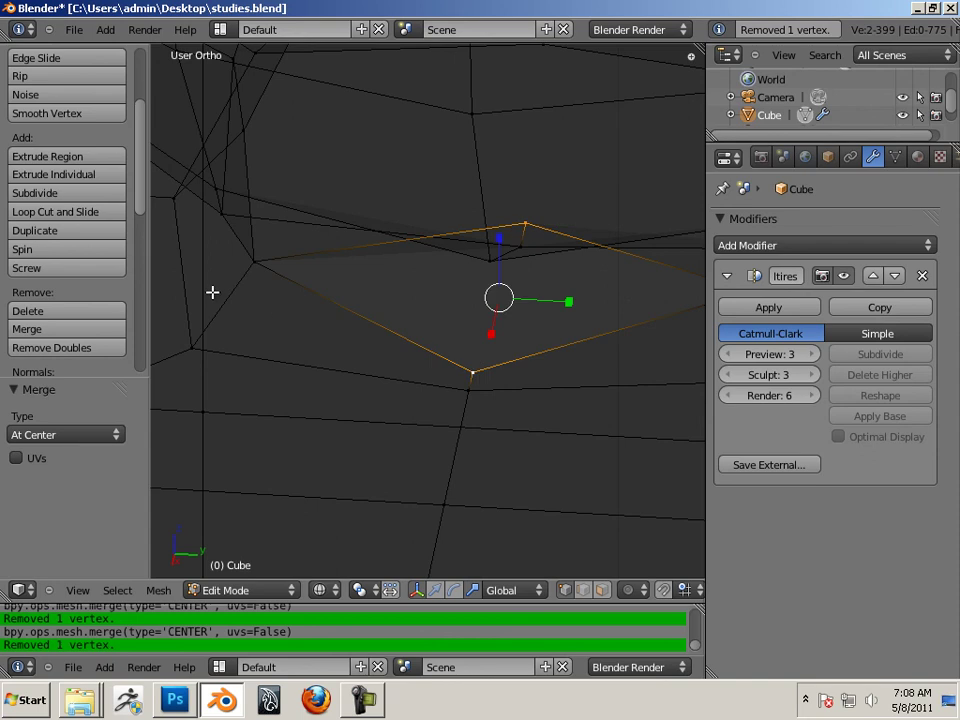
left_click(76, 330)
left_click(81, 326)
middle_click_drag(431, 304, 429, 232)
scroll(429, 232, "down", 6)
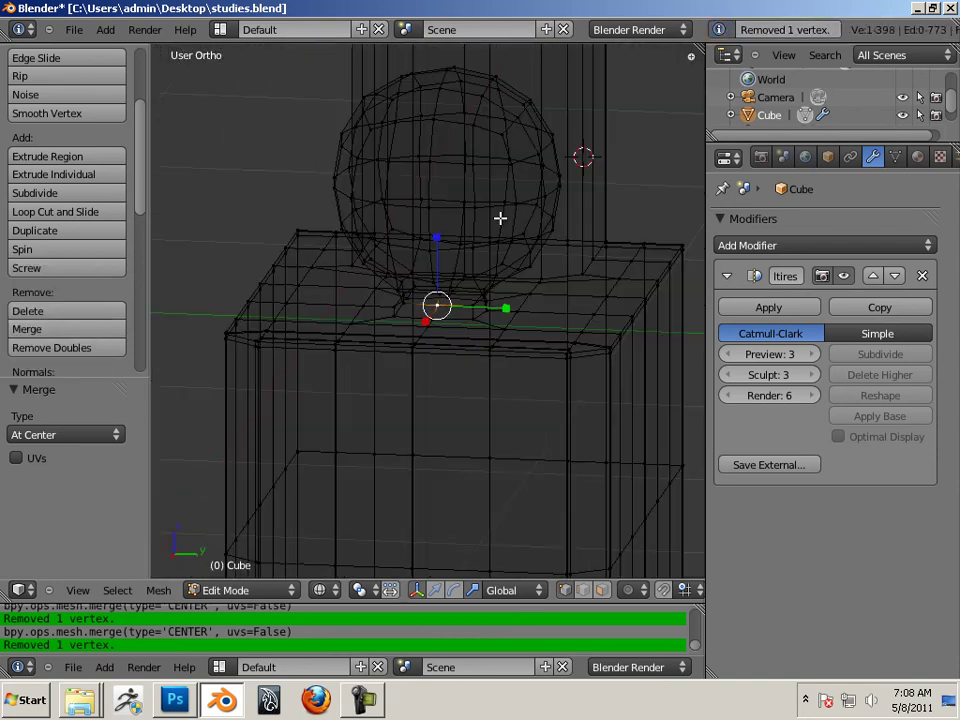
- Change the viewport from wireframe to Solid shading to view the ball joined to the block
middle_click_drag(499, 216, 428, 281)
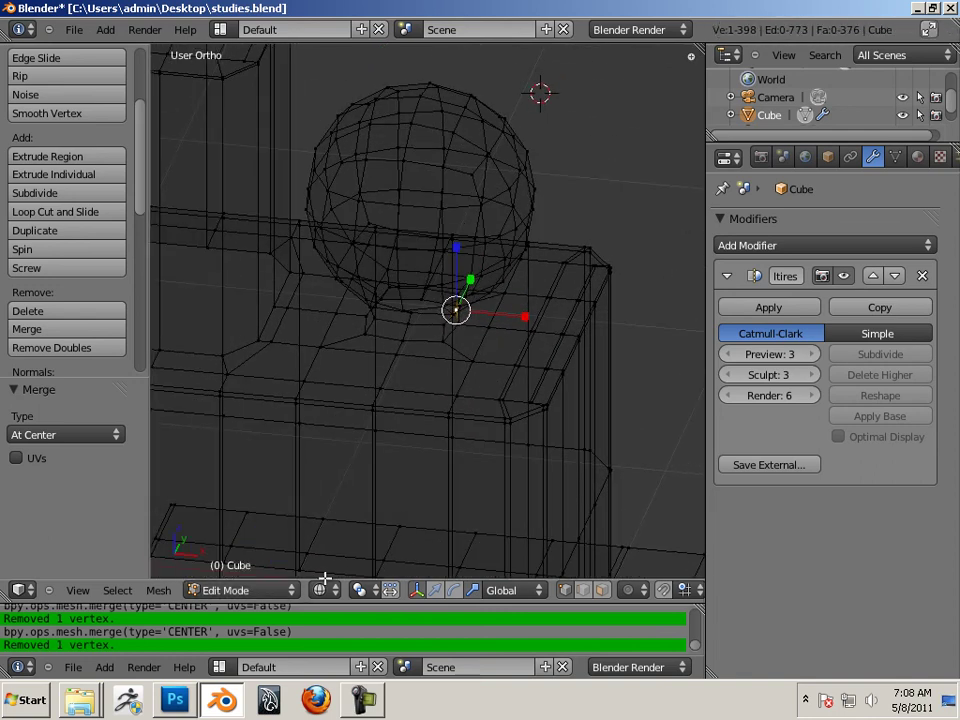
left_click_drag(321, 579, 321, 594)
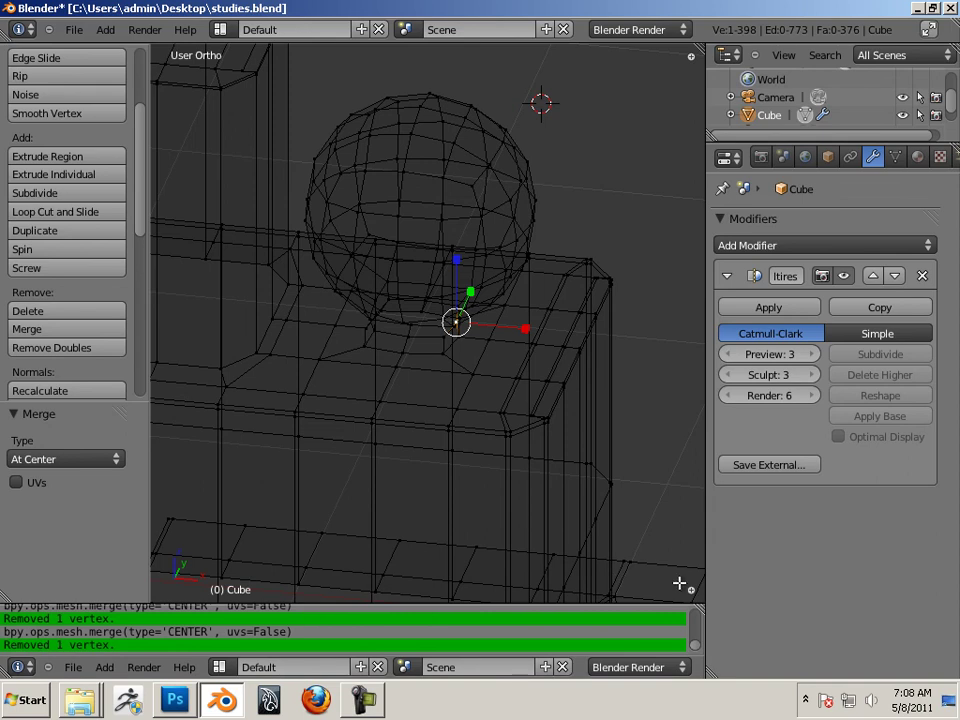
left_click_drag(690, 592, 690, 580)
left_click(320, 590)
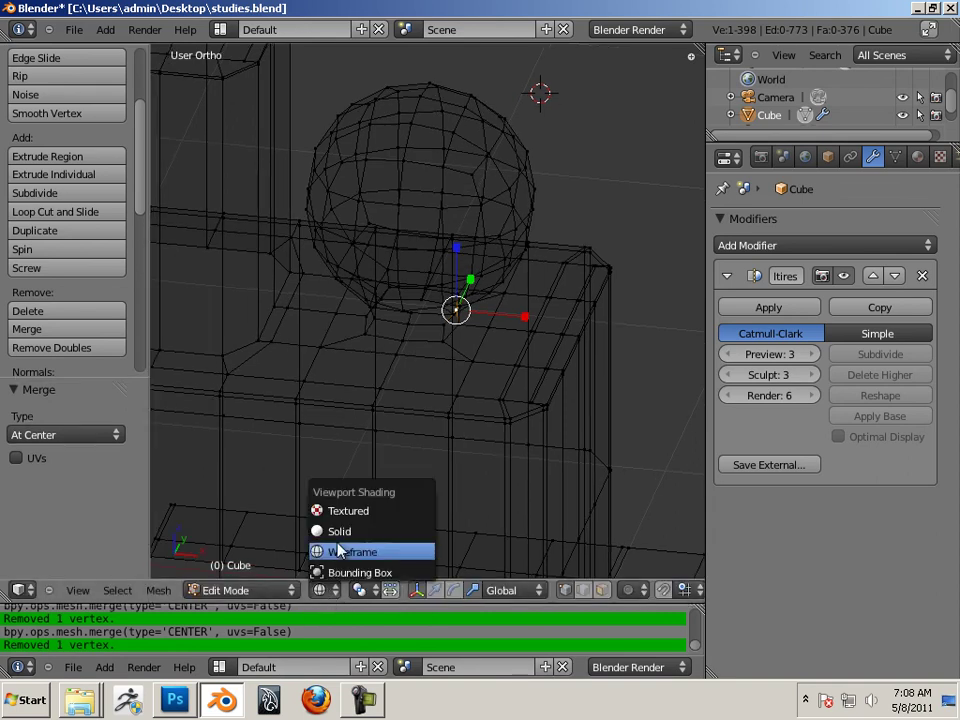
left_click(321, 527)
middle_click_drag(385, 507, 370, 335)
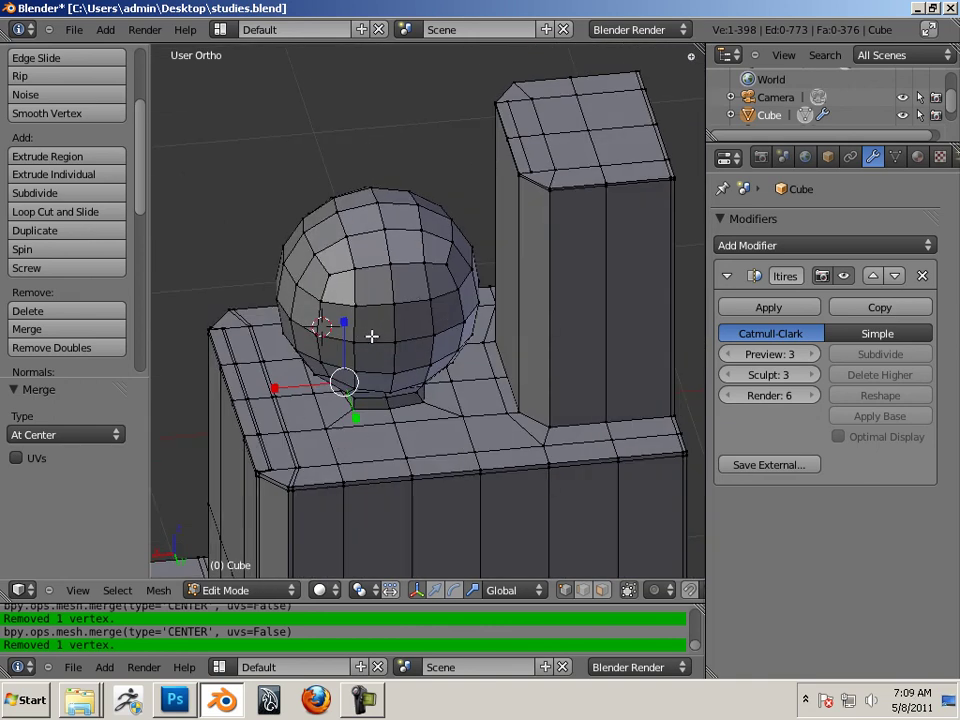
- Switch to Object Mode and orbit to see the ball blending into the block through a smooth neck
key("Tab")
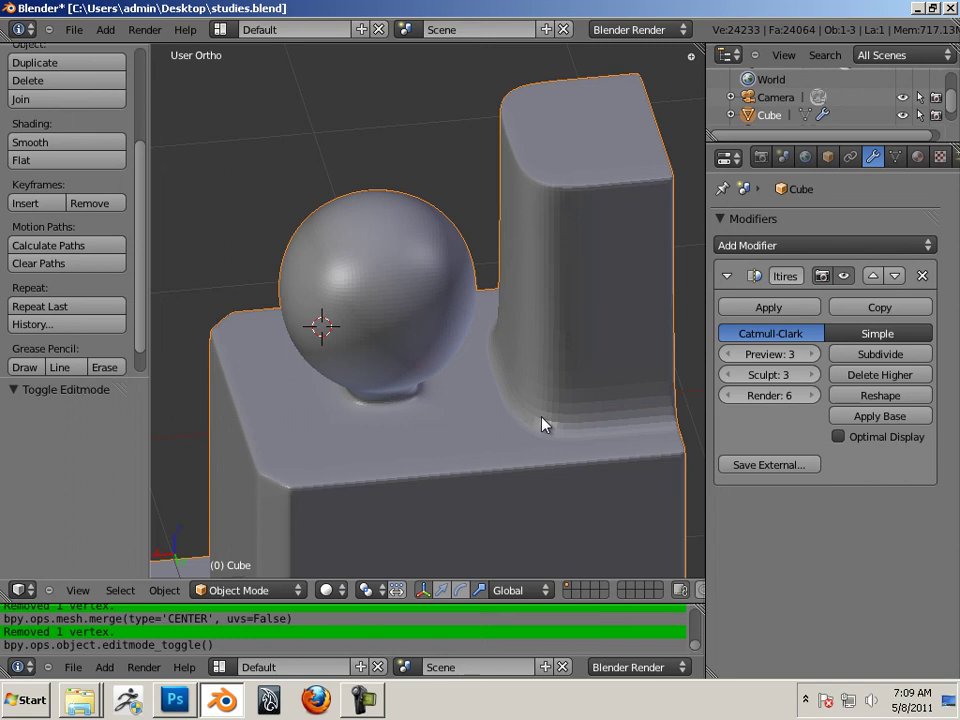
middle_click_drag(544, 424, 500, 363)
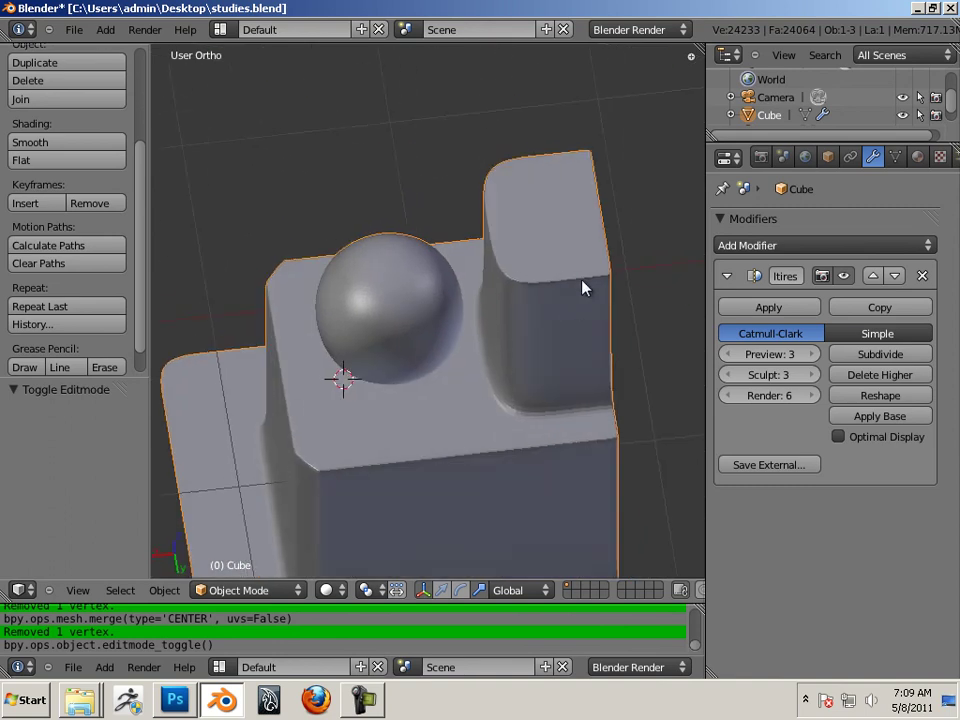
middle_click_drag(298, 448, 757, 325)
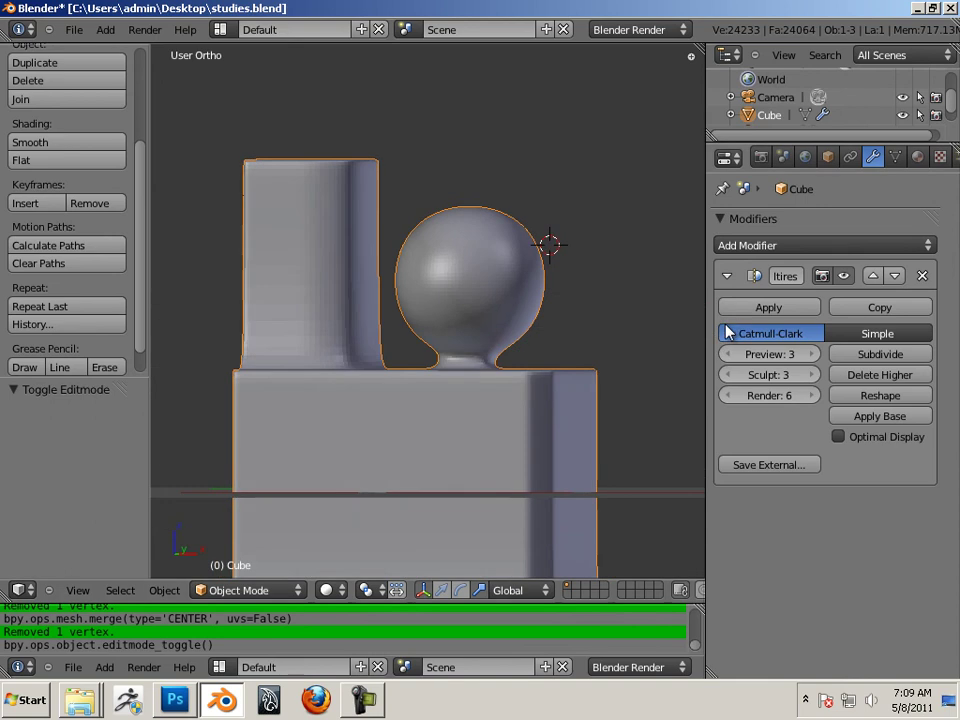
- Return to Edit Mode and box-select the sphere's upper vertices
key("Tab")
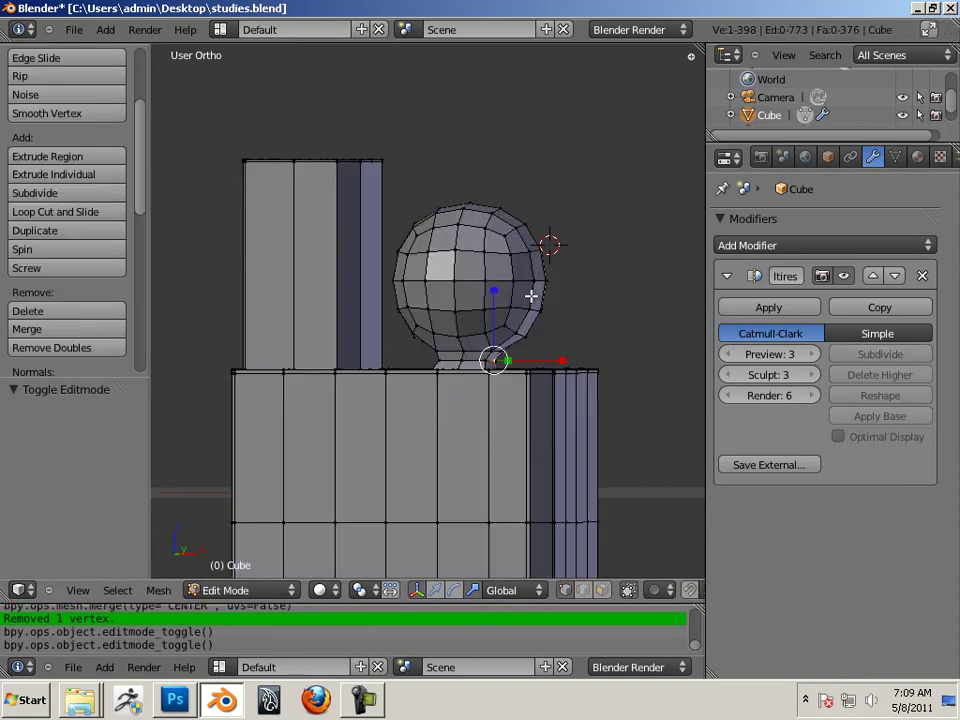
middle_click_drag(476, 317, 542, 336)
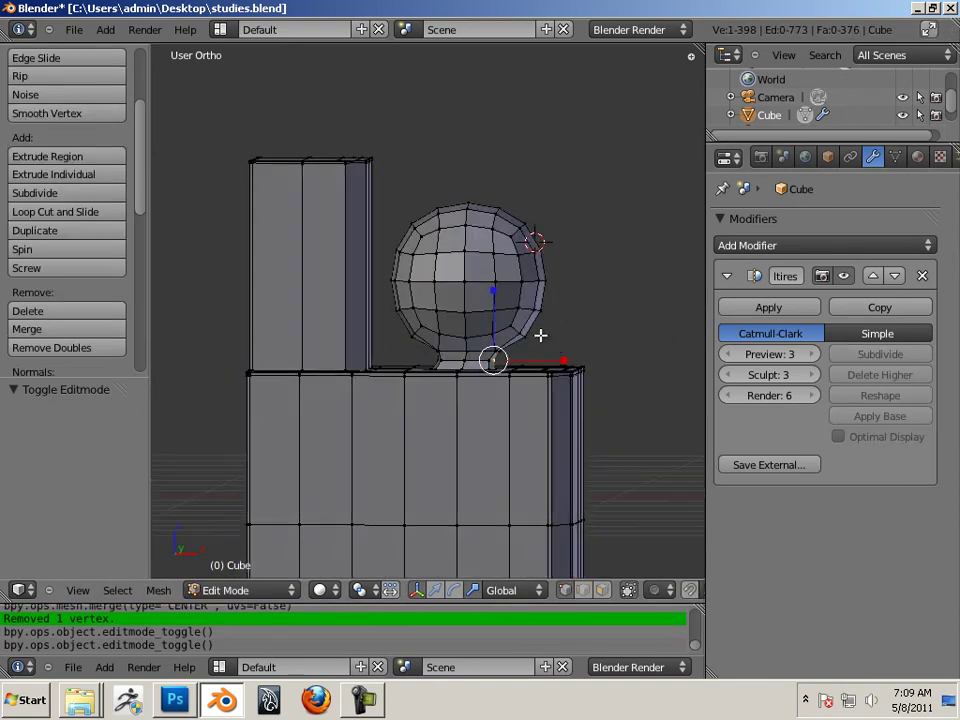
right_click(389, 184)
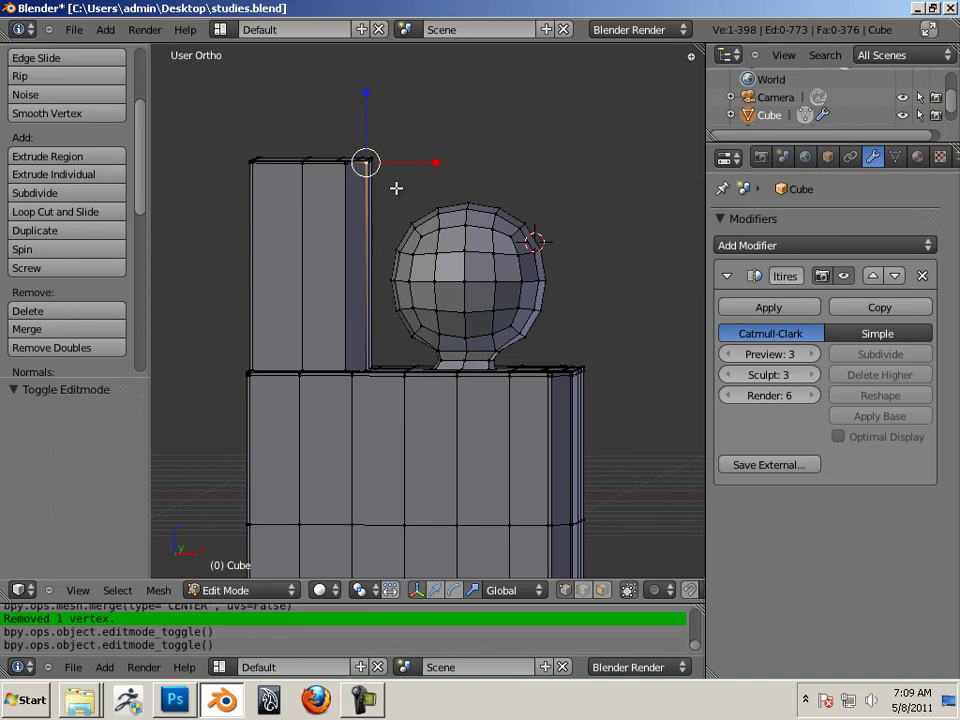
right_click(386, 258)
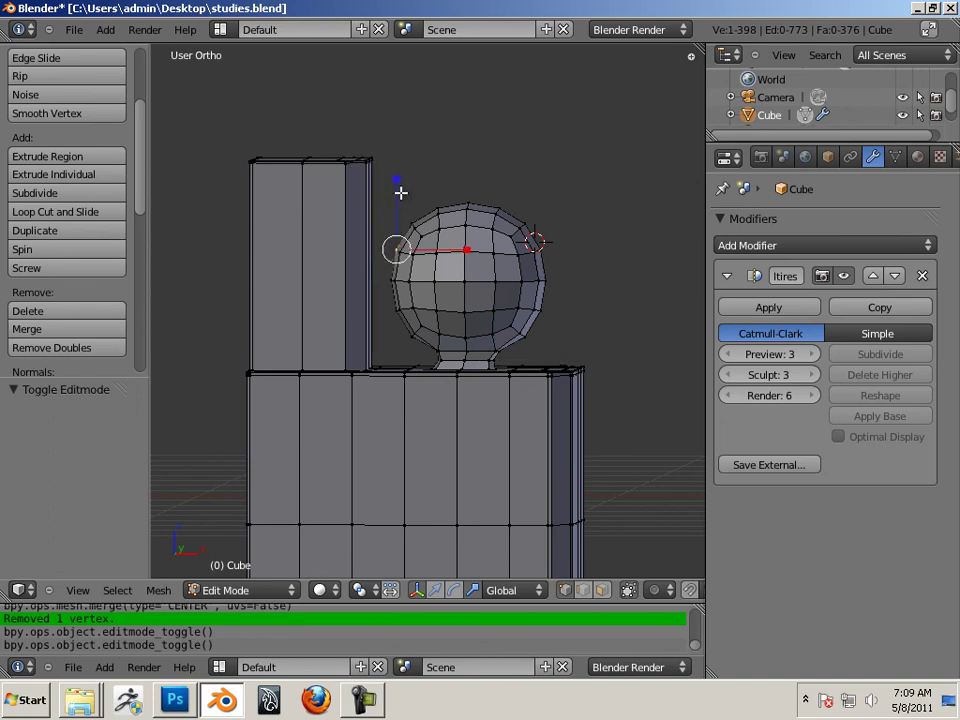
key("b")
left_click_drag(587, 181, 383, 350)
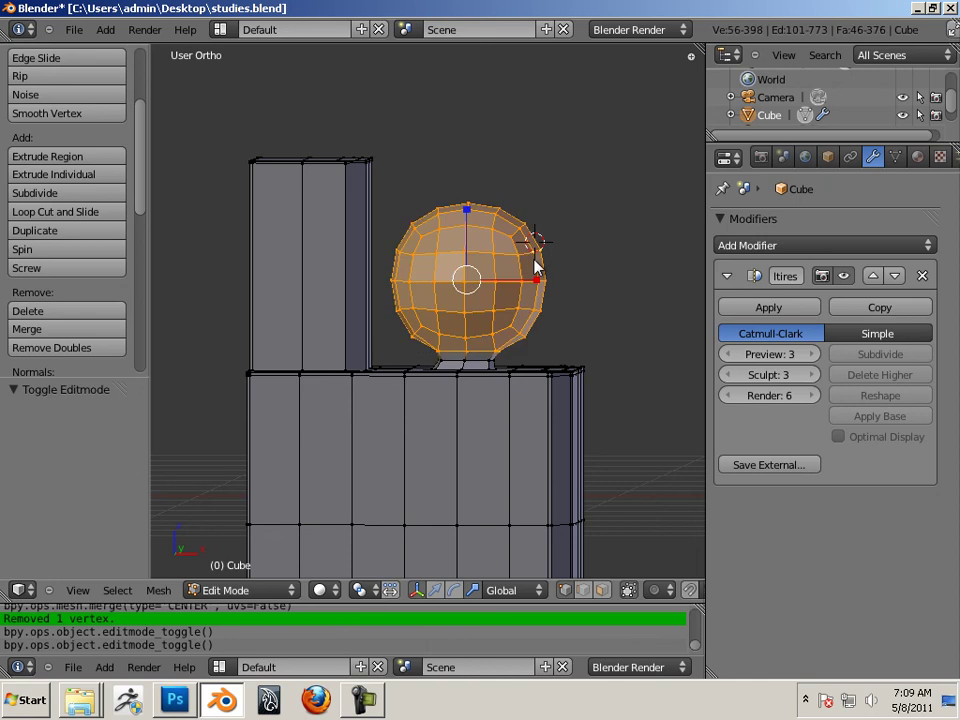
- Box-select the whole sphere in front view and move it -0.027 along Y from top view
key("KP_7")
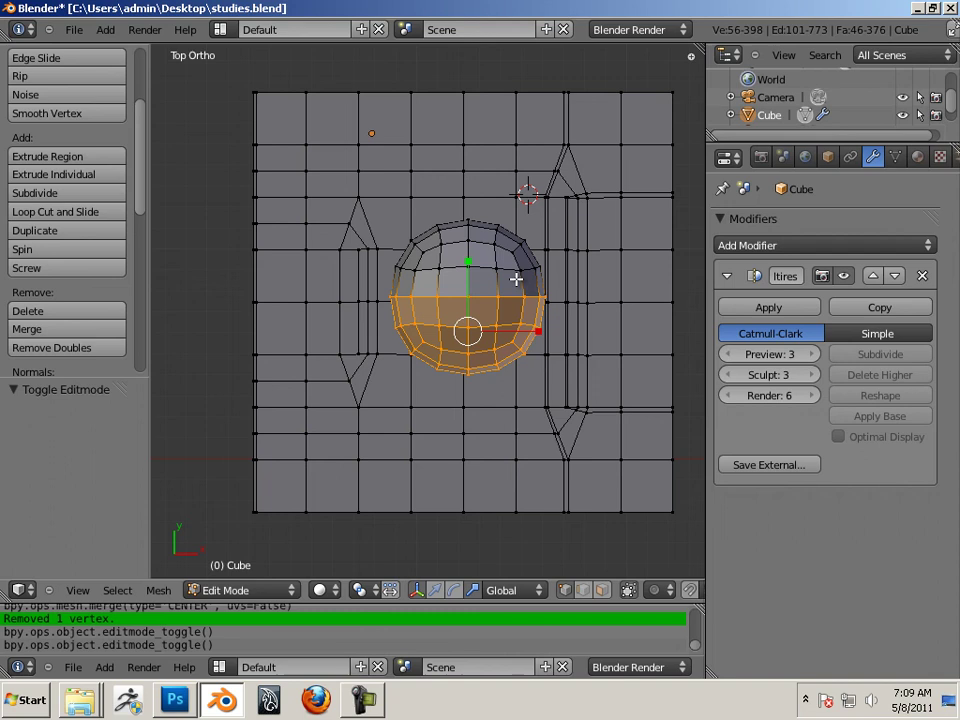
key("KP_1")
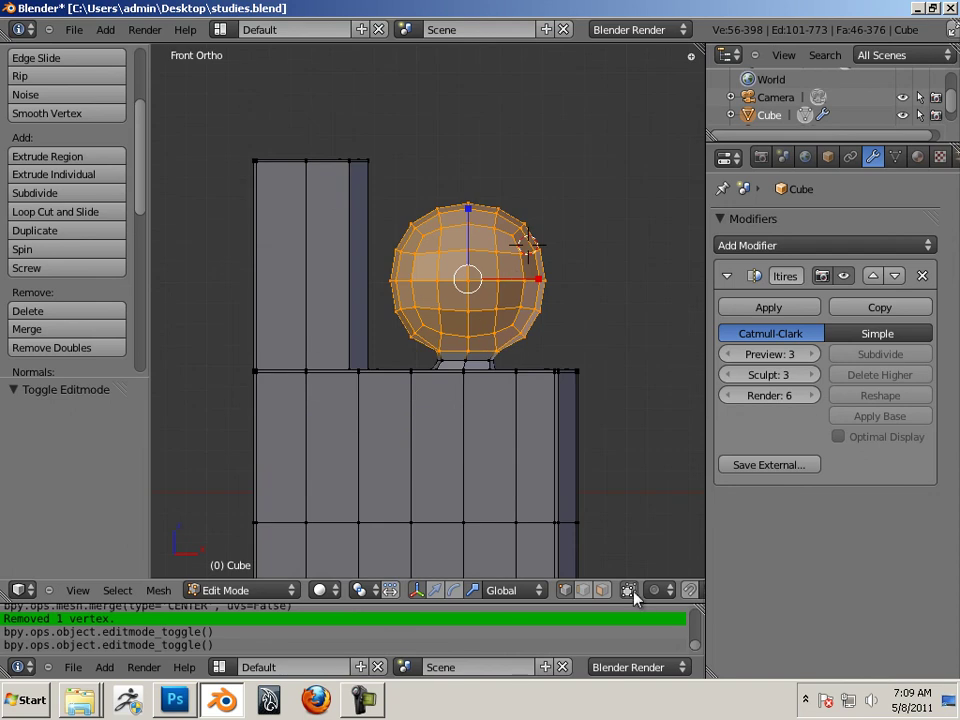
left_click_drag(615, 175, 379, 354)
key("KP_7")
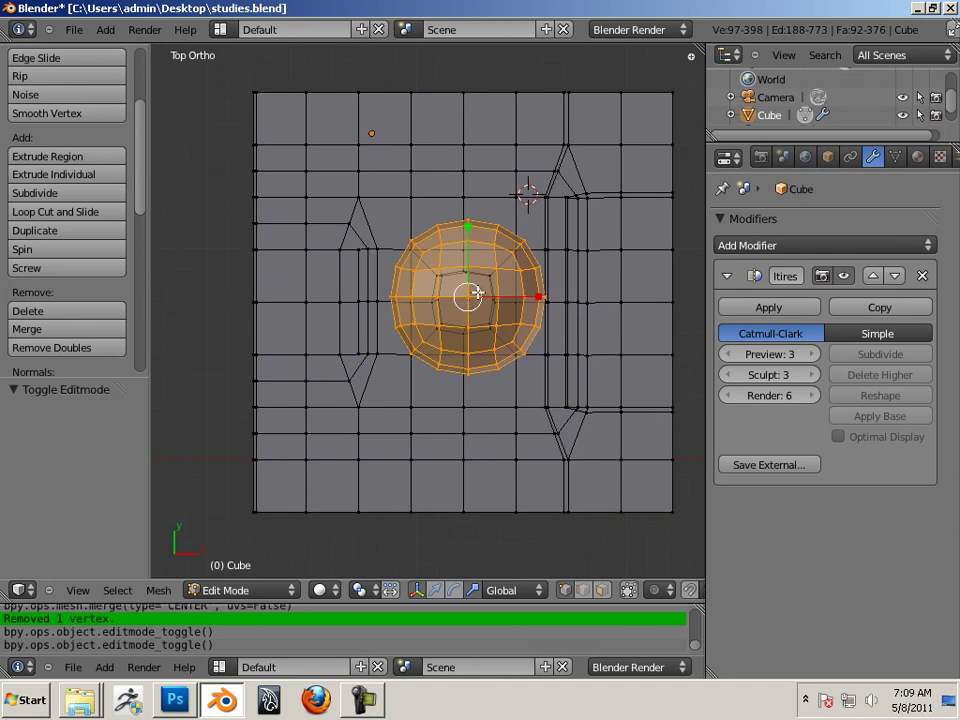
left_click_drag(468, 228, 466, 245)
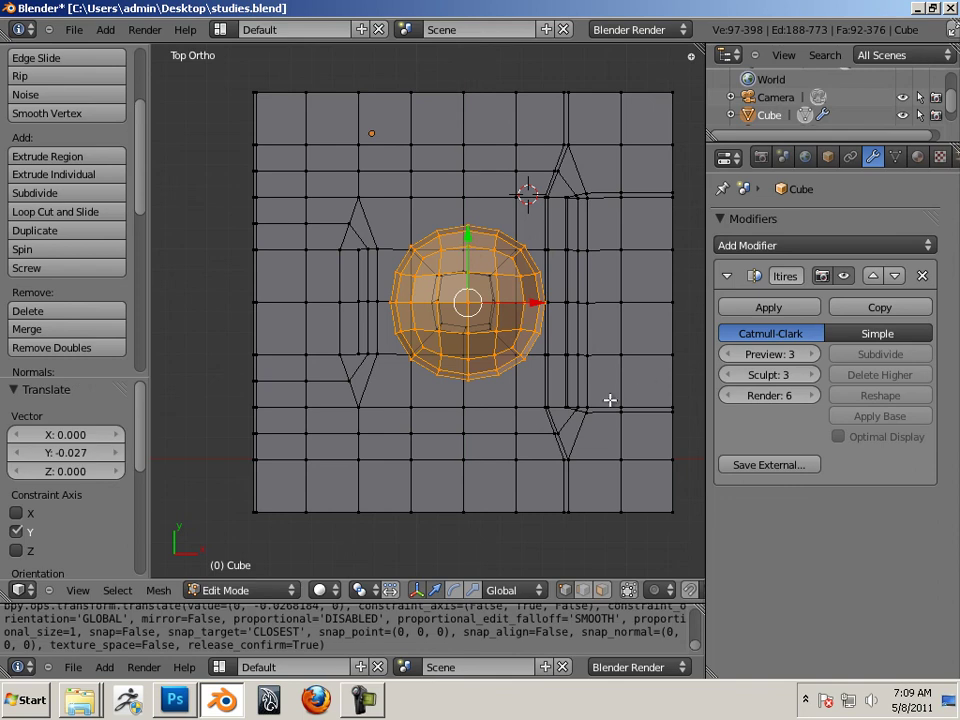
middle_click_drag(610, 400, 423, 215)
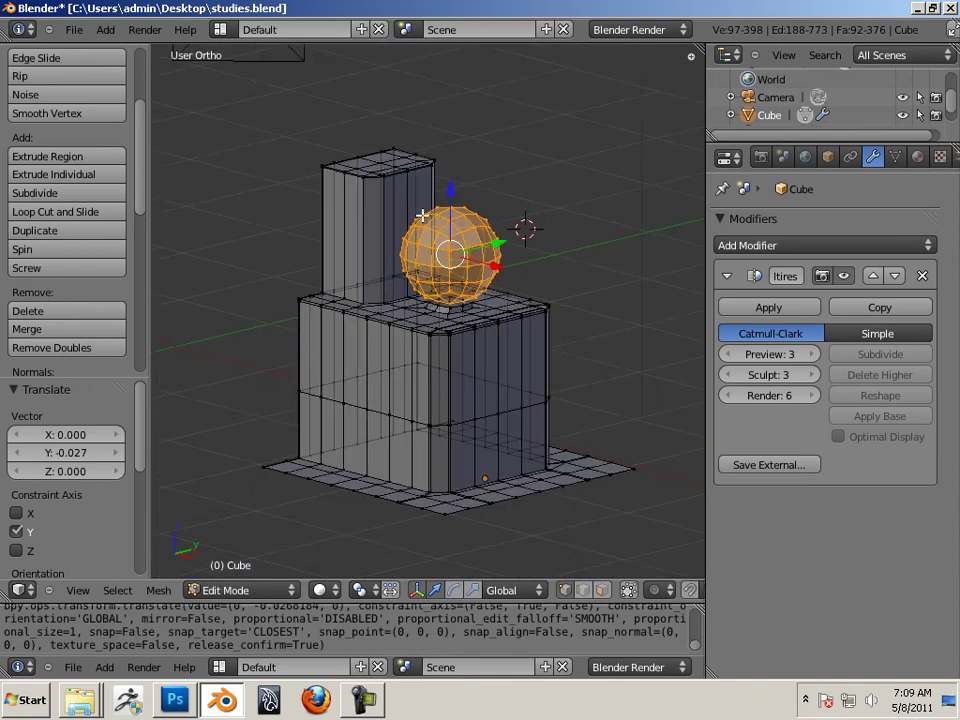
right_click(567, 291)
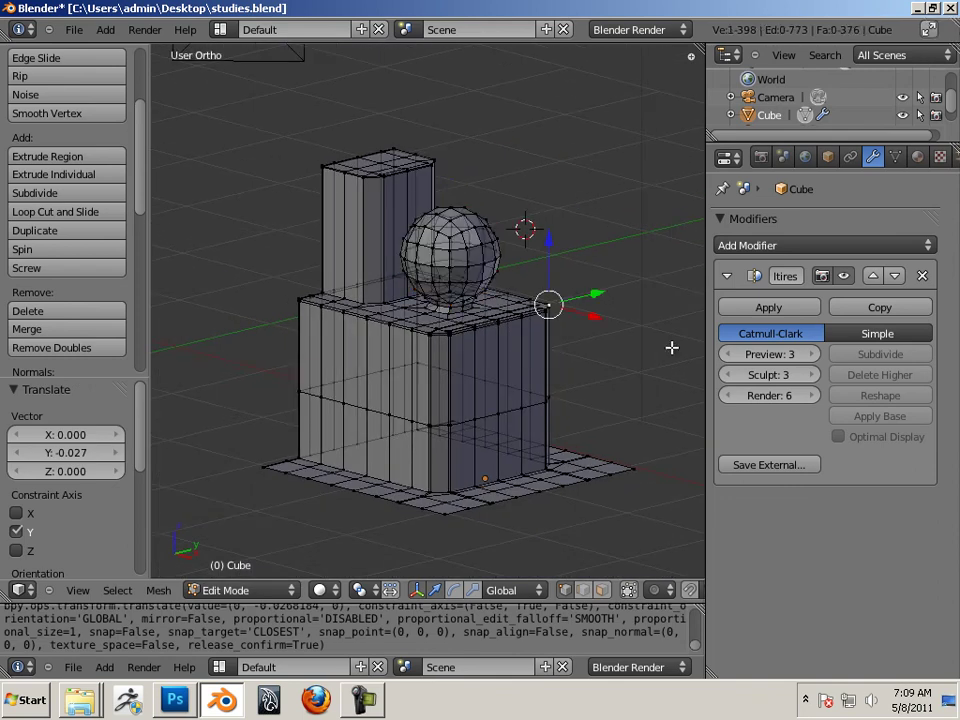
- Switch to Object Mode and orbit and zoom around the smoothed model with the repositioned ball
key("Tab")
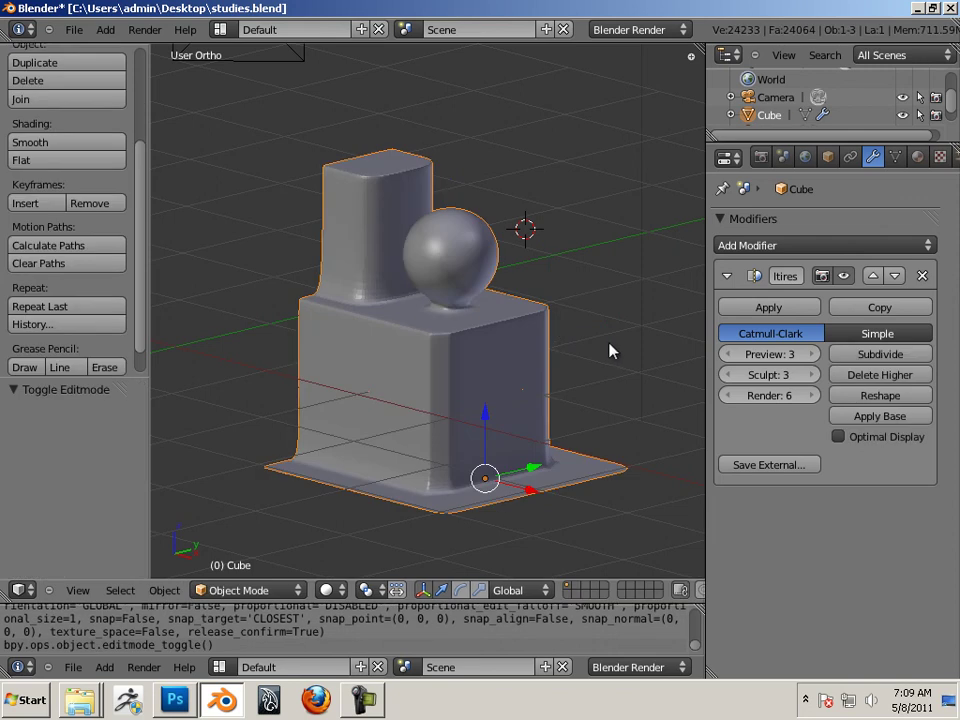
middle_click_drag(611, 349, 350, 357)
scroll(394, 359, "up", 1)
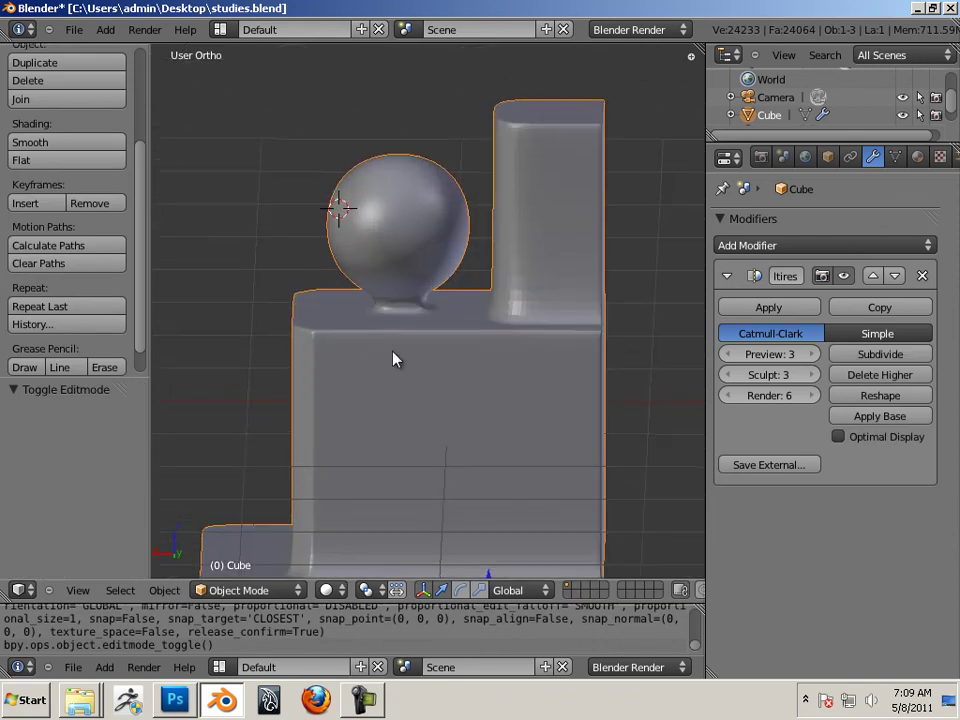
scroll(545, 400, "down", 2)
middle_click_drag(579, 390, 520, 391)
scroll(520, 391, "down", 1)
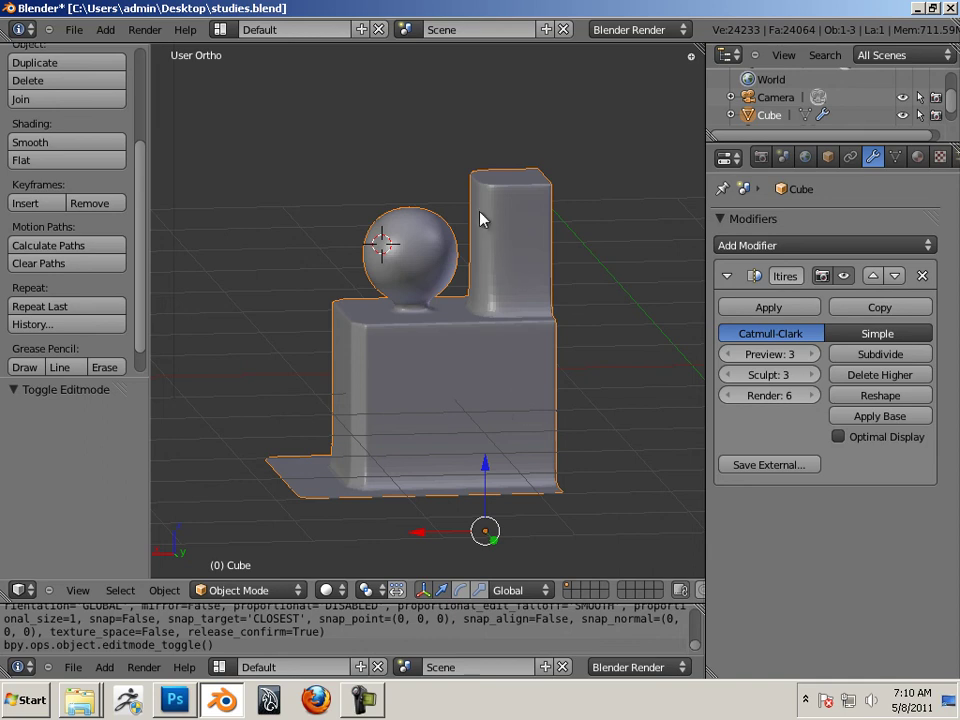
middle_click_drag(437, 289, 467, 354)
scroll(470, 352, "up", 1)
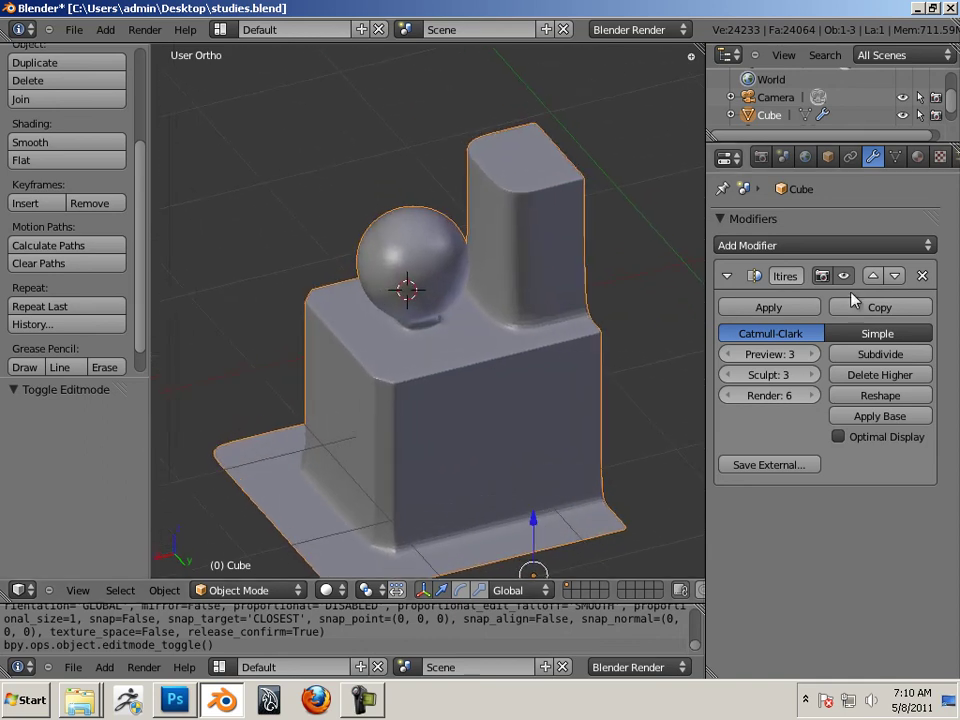